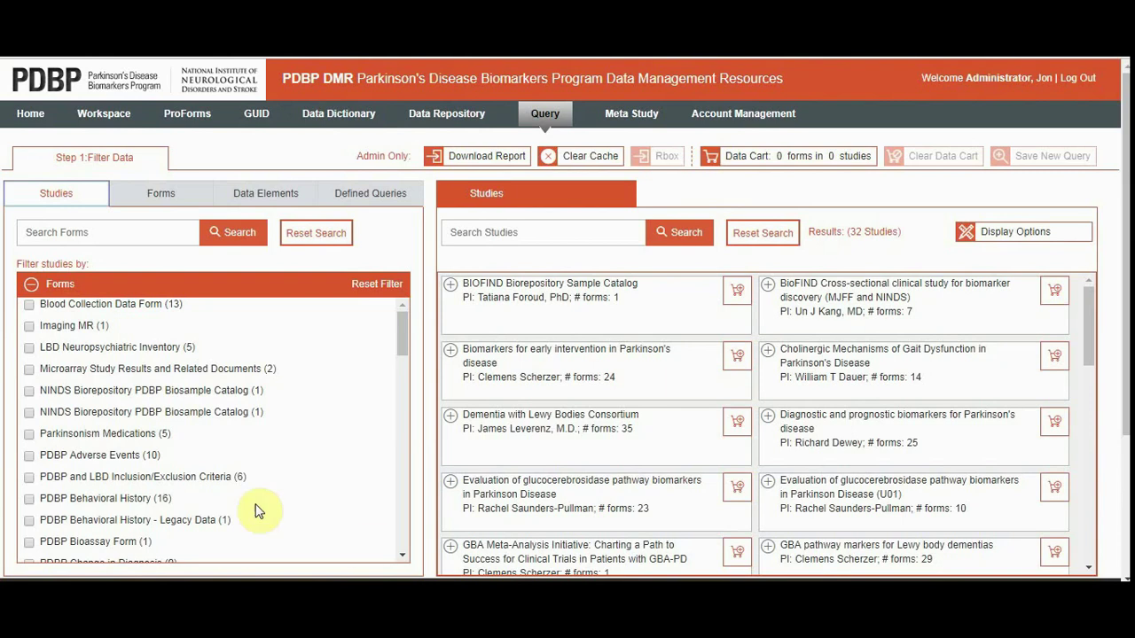
# - Add the Age in years data element to the data element filters and open the defined queries
pyautogui.click(157, 190)
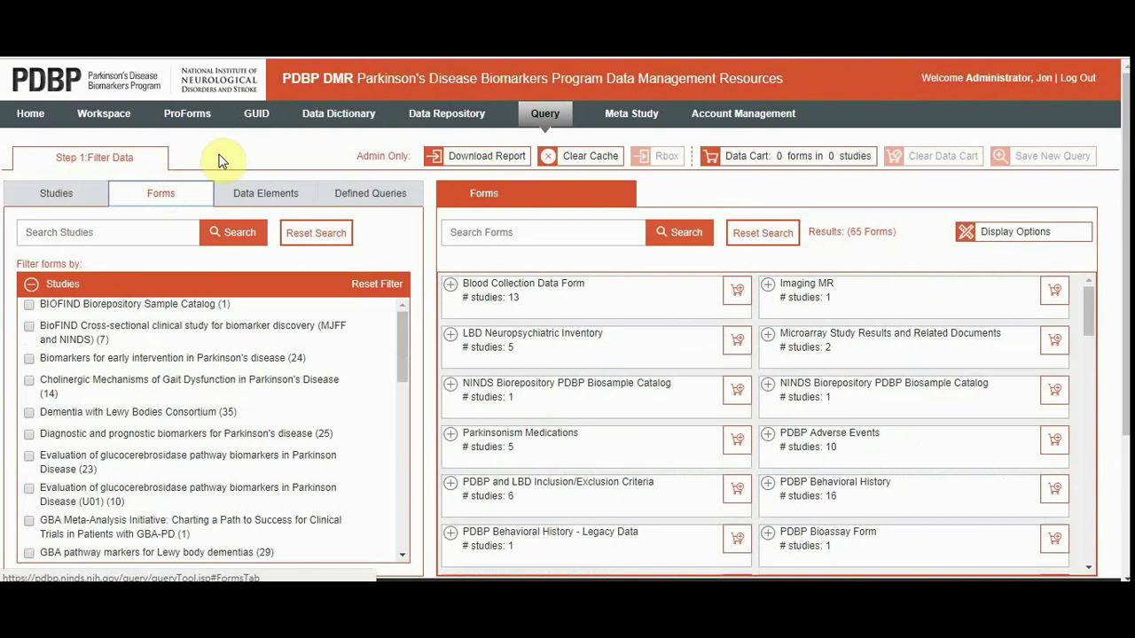
pyautogui.click(255, 193)
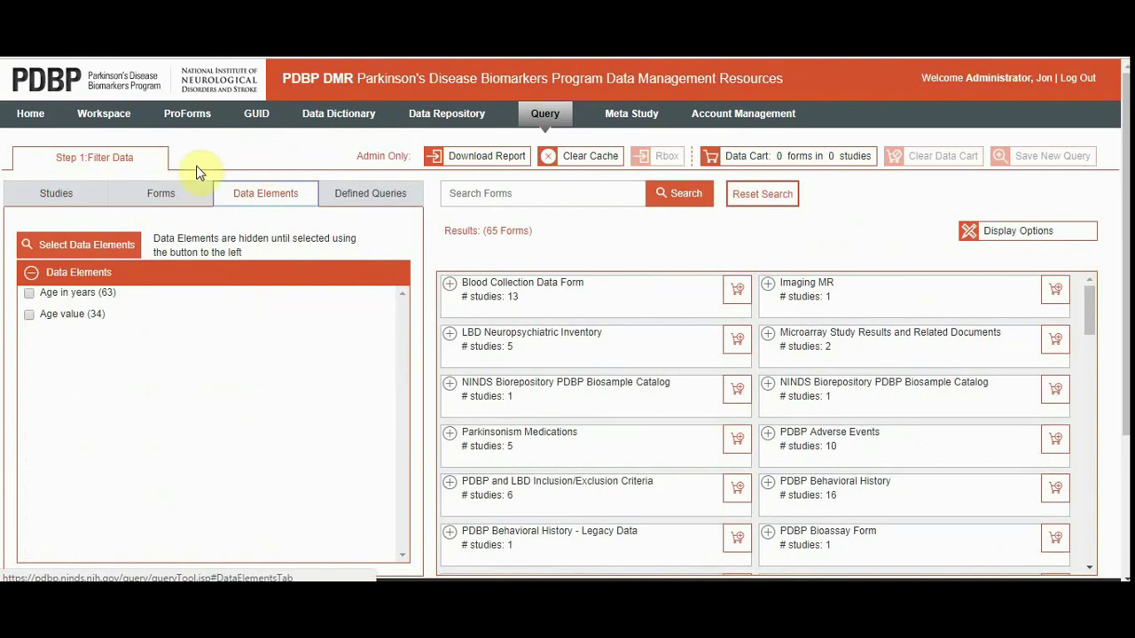
pyautogui.click(86, 256)
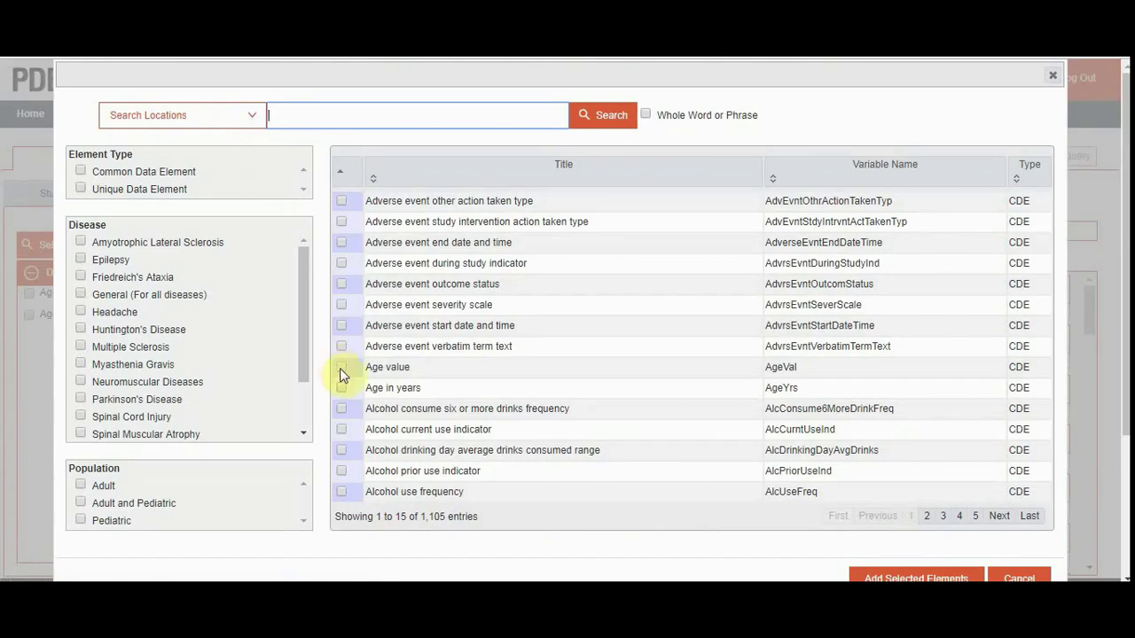
pyautogui.click(343, 390)
pyautogui.click(918, 578)
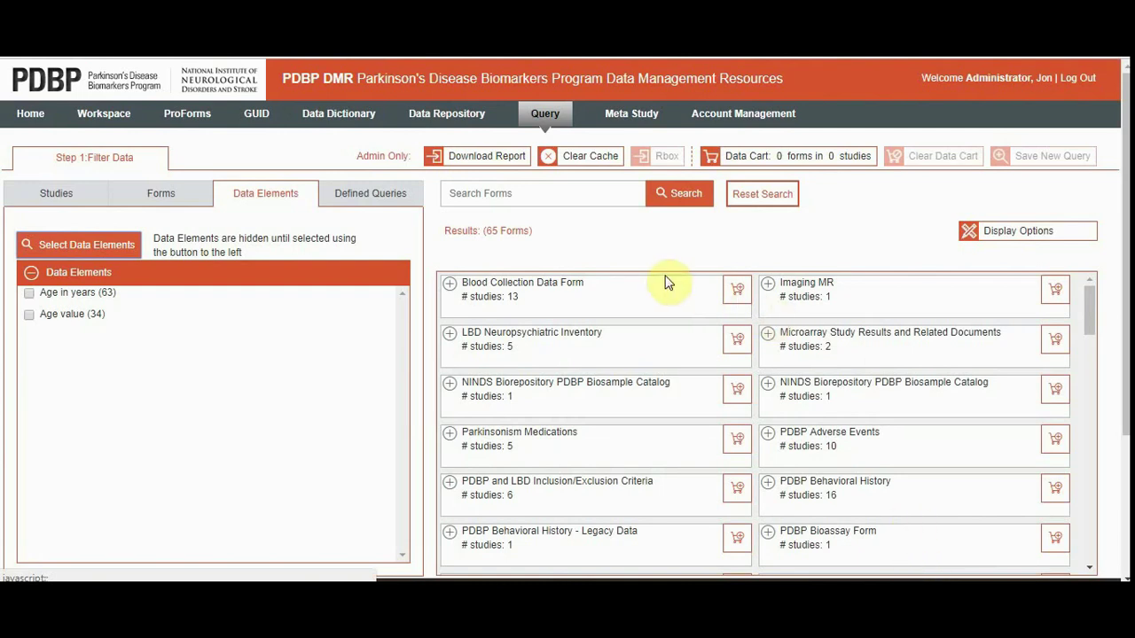
pyautogui.click(390, 199)
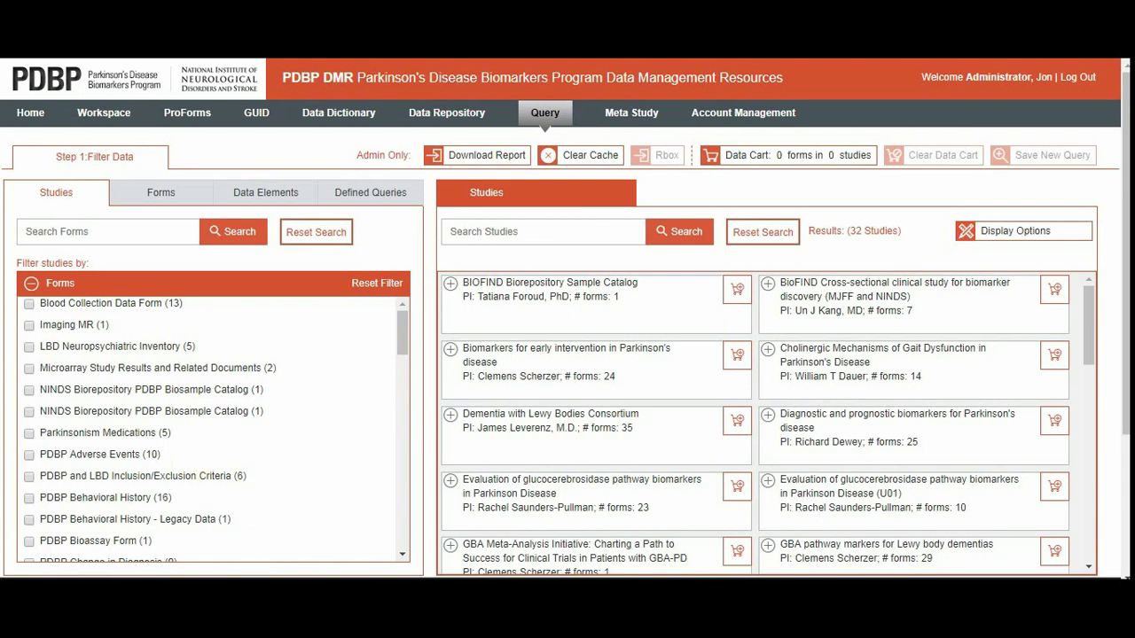
# - Search the forms for "MDS"
pyautogui.click(159, 194)
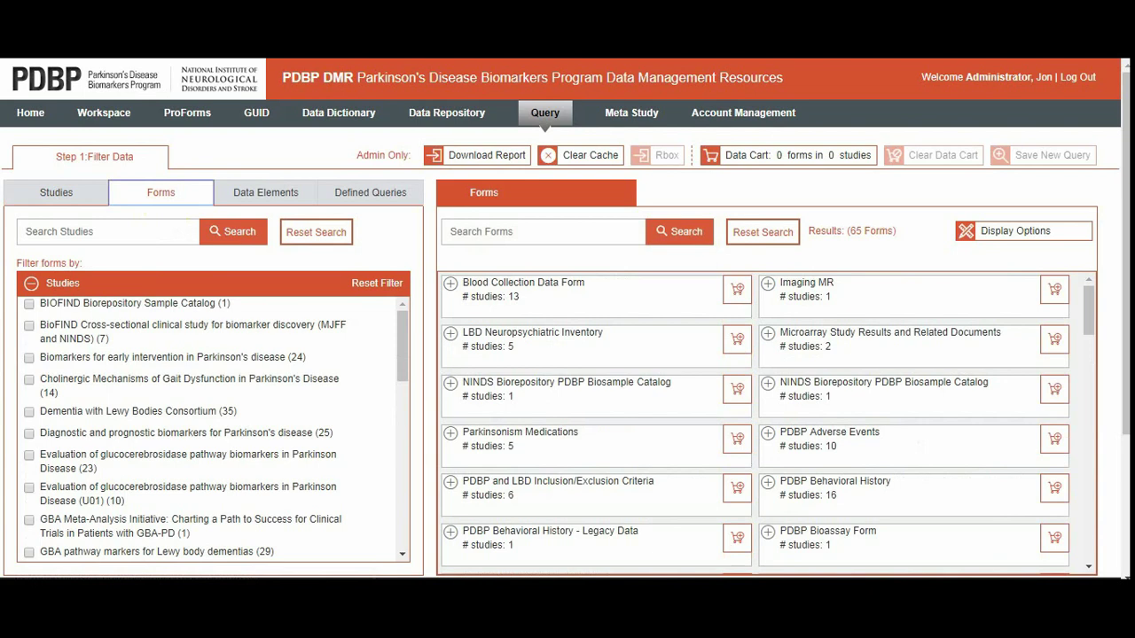
pyautogui.click(598, 226)
pyautogui.write('MDS')
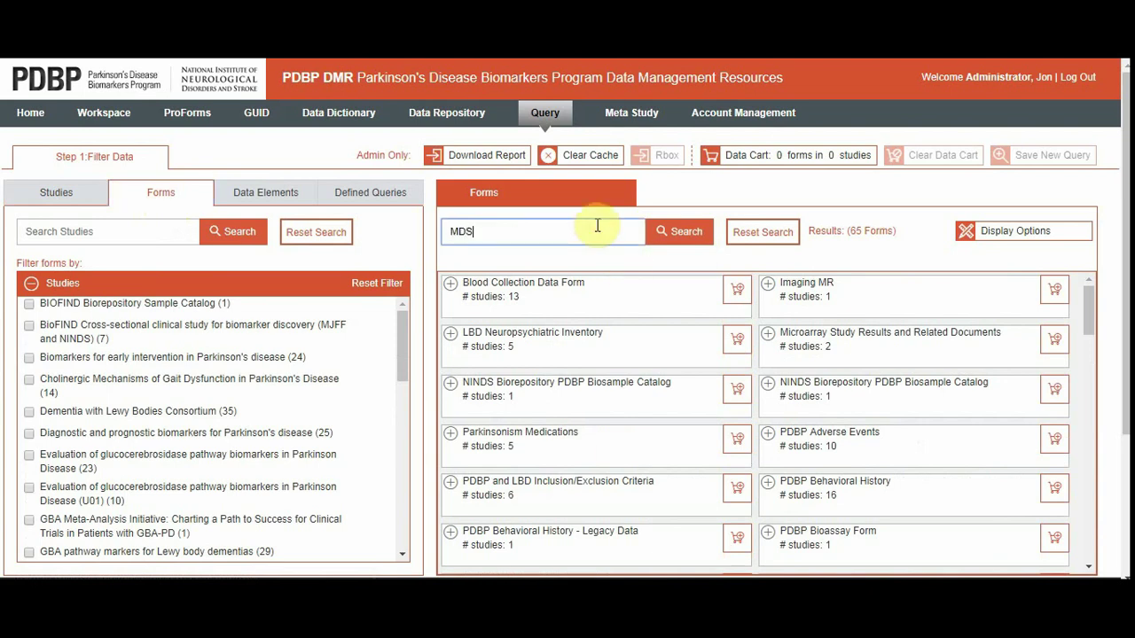
pyautogui.click(681, 232)
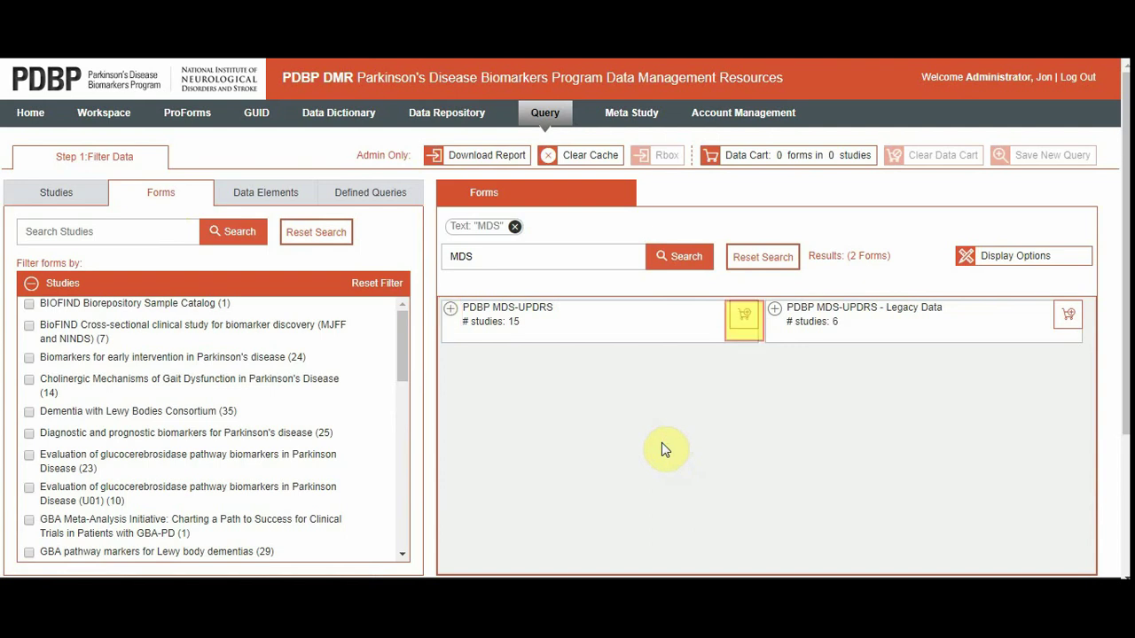
# - Preview the studies under PDBP MDS-UPDRS, then add the whole form to the data cart and remove it again
pyautogui.click(450, 309)
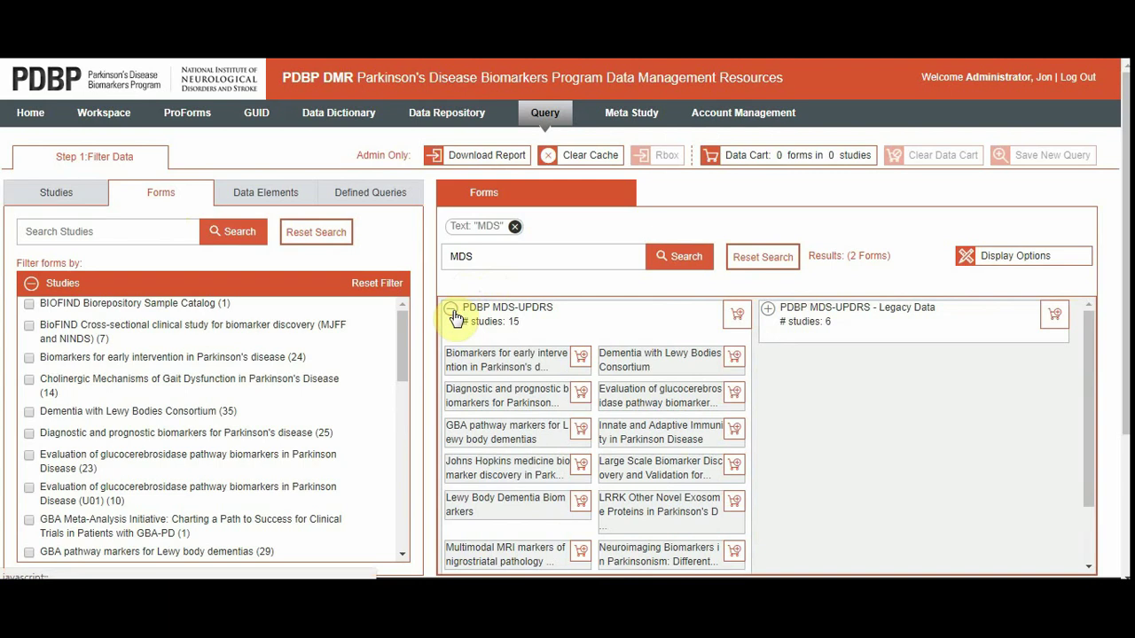
pyautogui.click(452, 312)
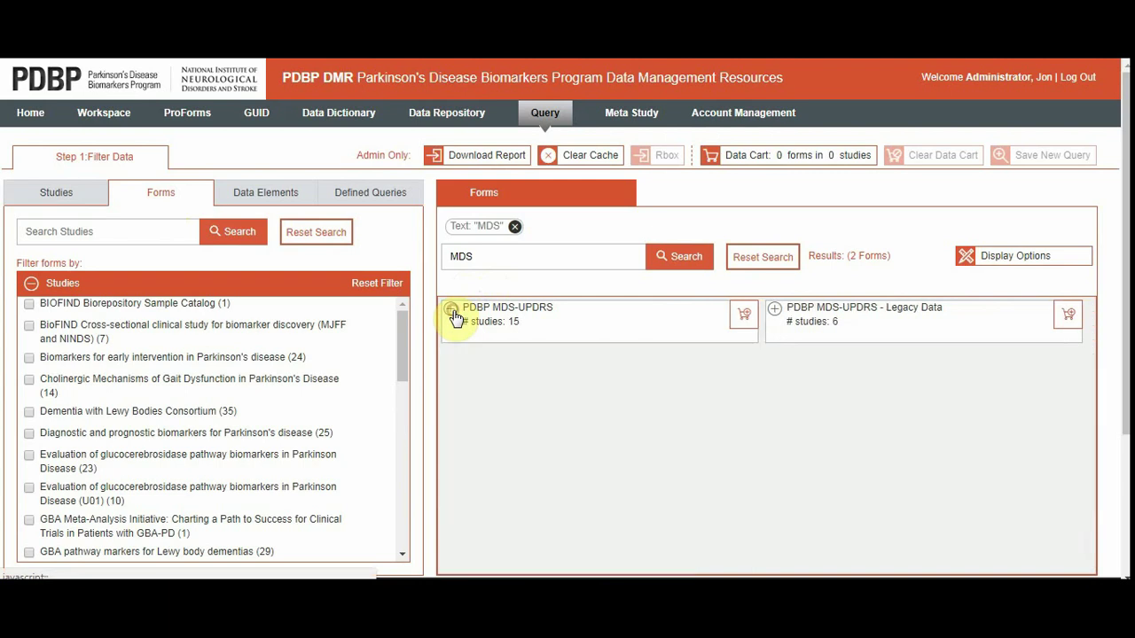
pyautogui.click(741, 316)
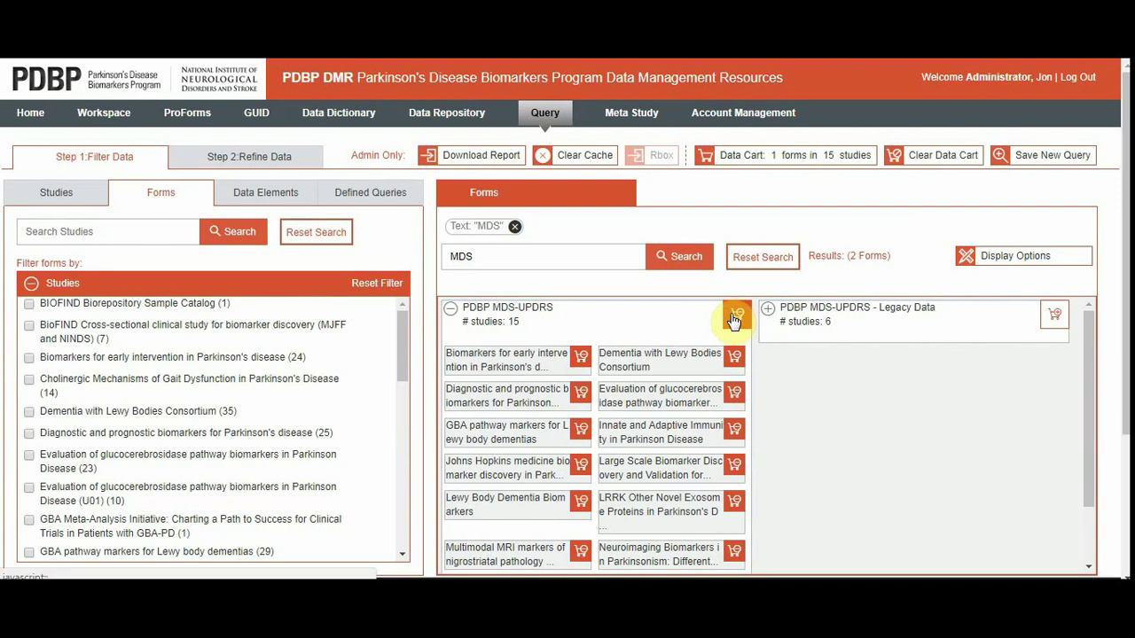
pyautogui.click(734, 318)
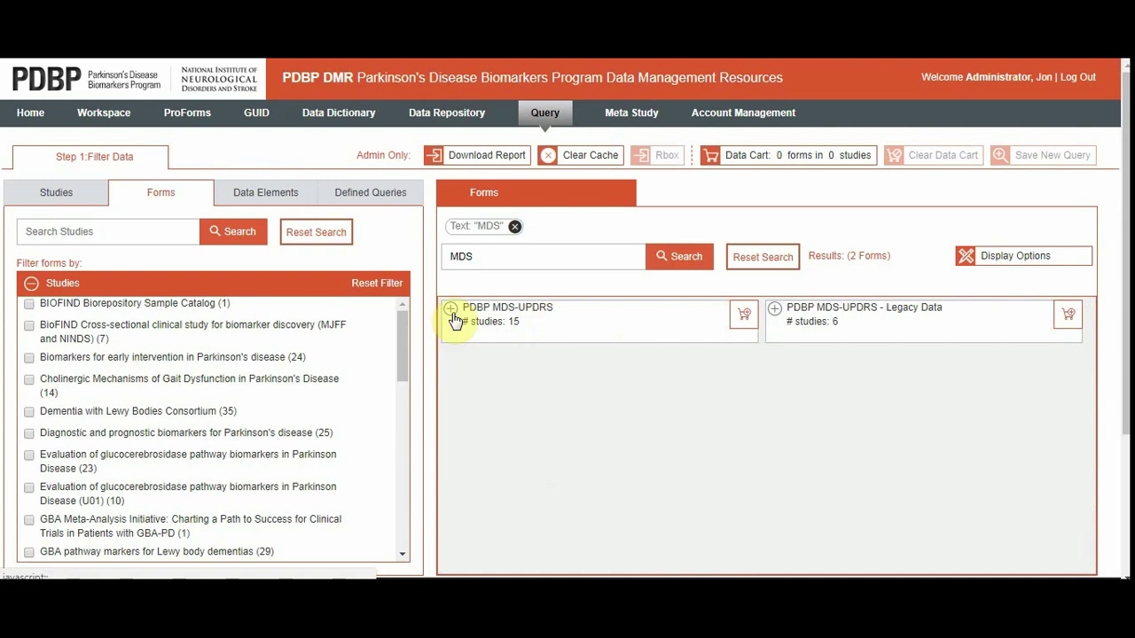
# - Add PDBP MDS-UPDRS to the data cart for three single studies: early intervention biomarkers, diagnostic and prognostic biomarkers, and GBA pathway markers
pyautogui.click(454, 314)
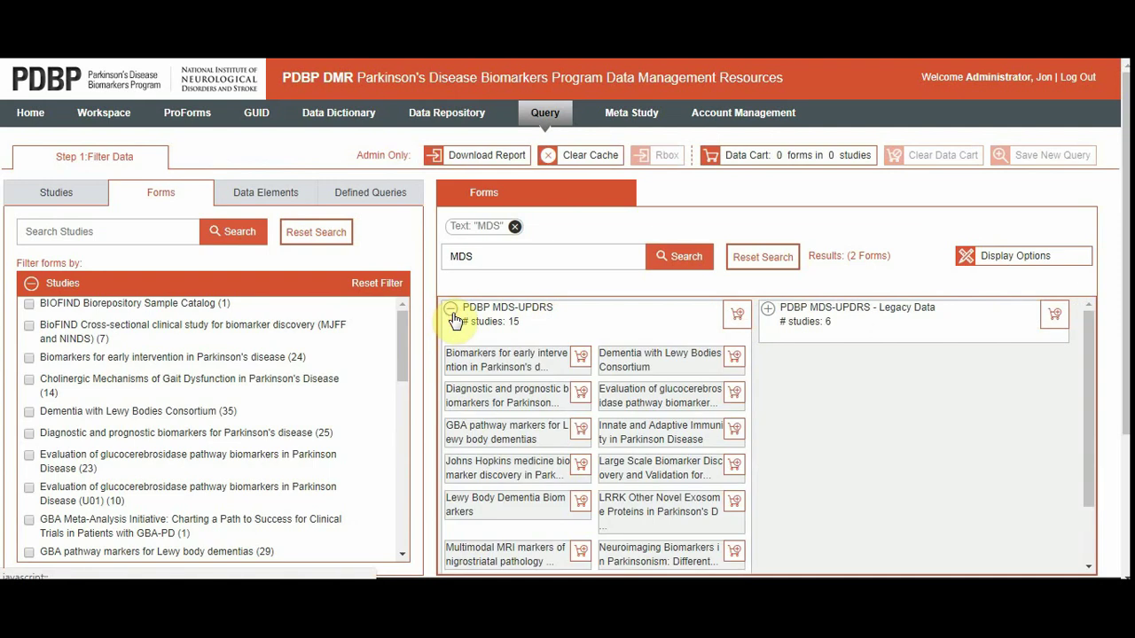
pyautogui.click(581, 357)
pyautogui.click(581, 394)
pyautogui.click(582, 430)
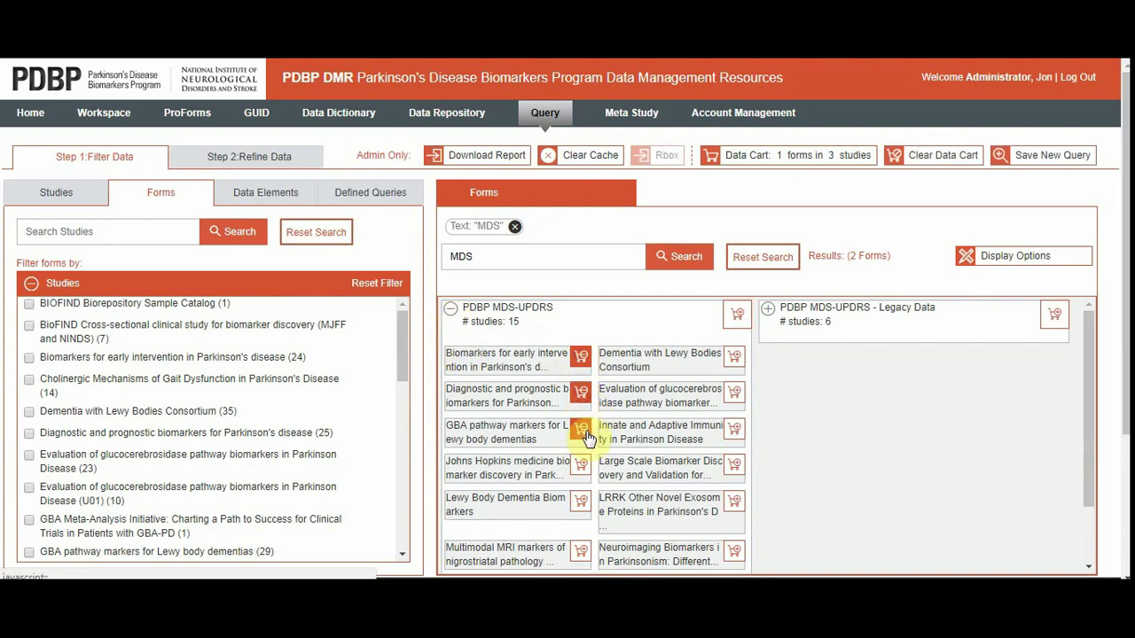
pyautogui.click(451, 309)
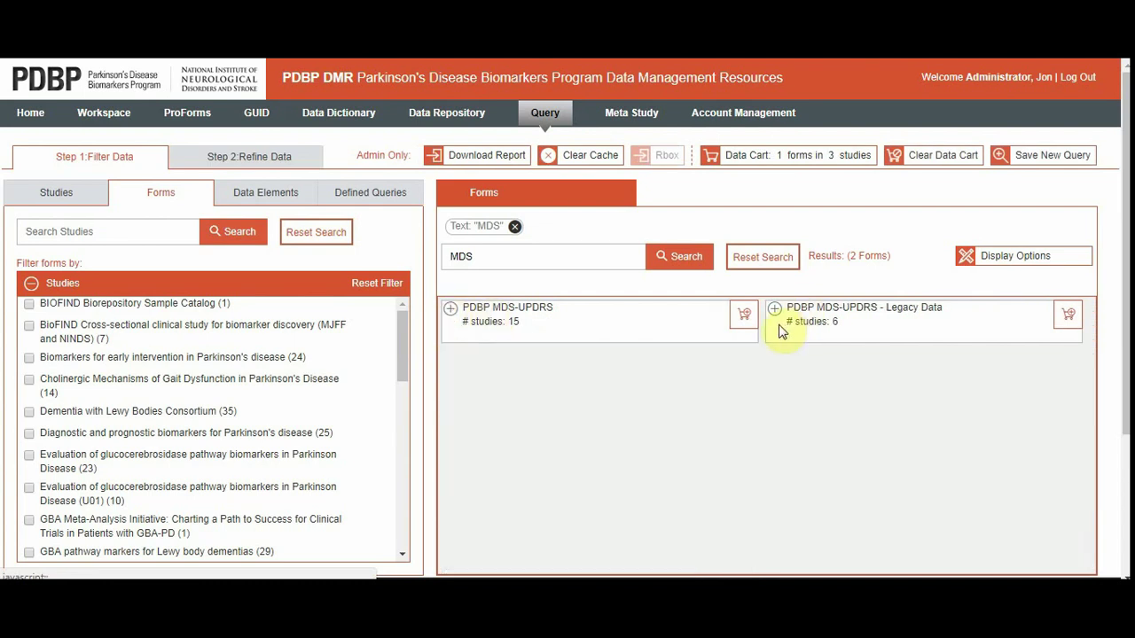
# - Add PDBP MDS-UPDRS in all its studies and the second "bios" search result, NINDS Biorepository PDBP Biosample Catalog, to the data cart
pyautogui.click(742, 316)
pyautogui.moveTo(506, 255); pyautogui.dragTo(421, 254)
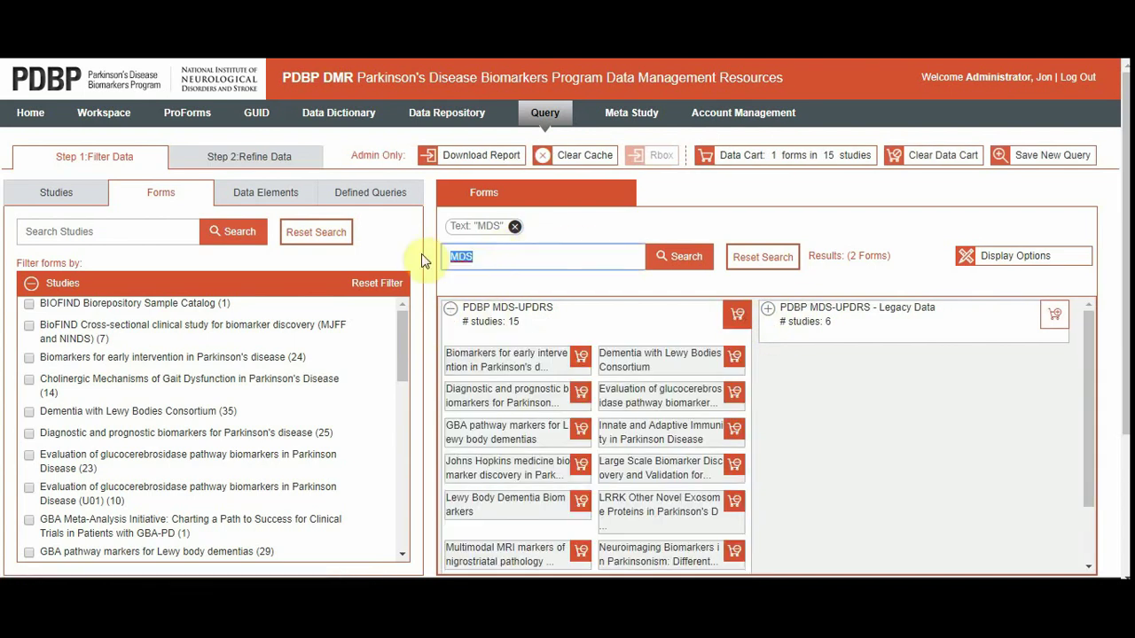
pyautogui.write('bios')
pyautogui.click(679, 264)
pyautogui.click(1068, 315)
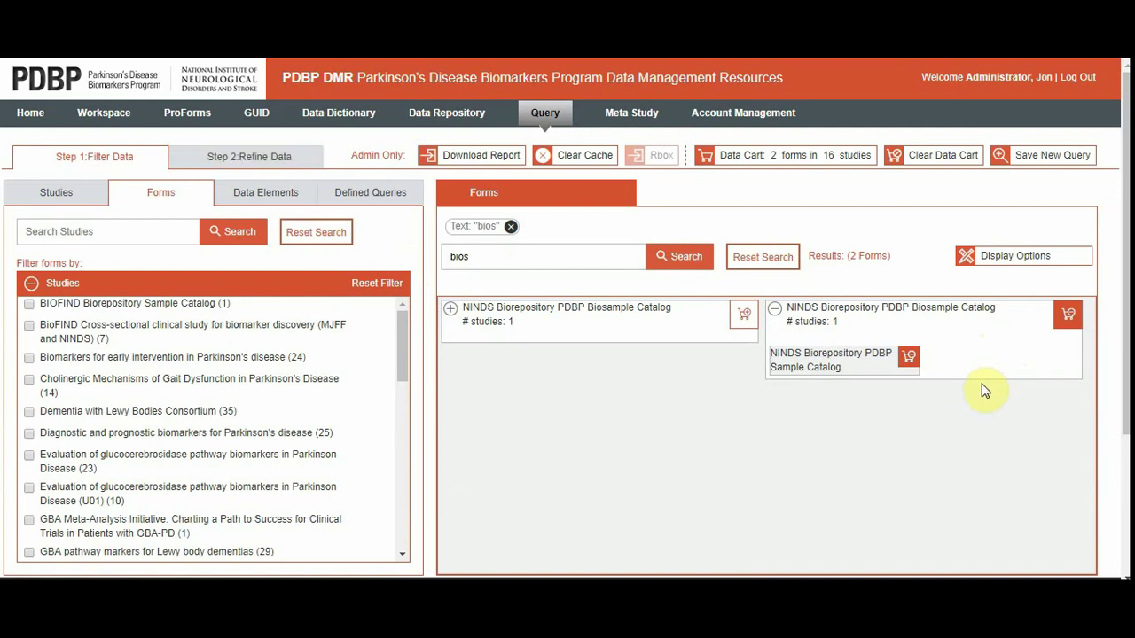
# - Load the PDBP MDS-UPDRS data in Refine Data and join it as primary form with the NINDS Biorepository PDBP Biosample Catalog as secondary
pyautogui.click(257, 157)
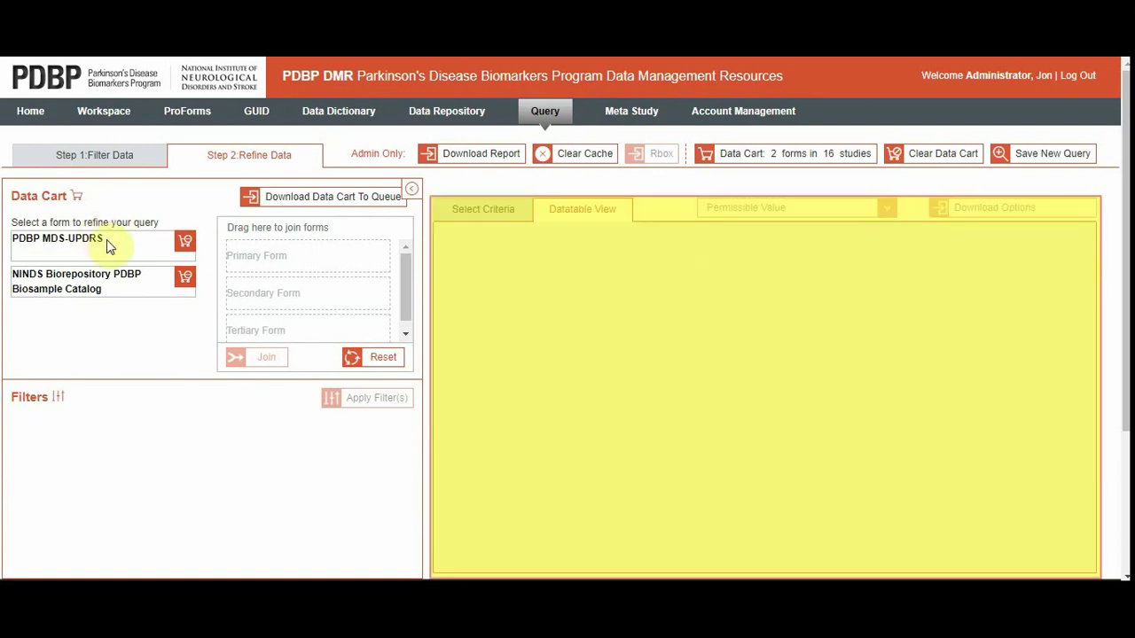
pyautogui.click(108, 240)
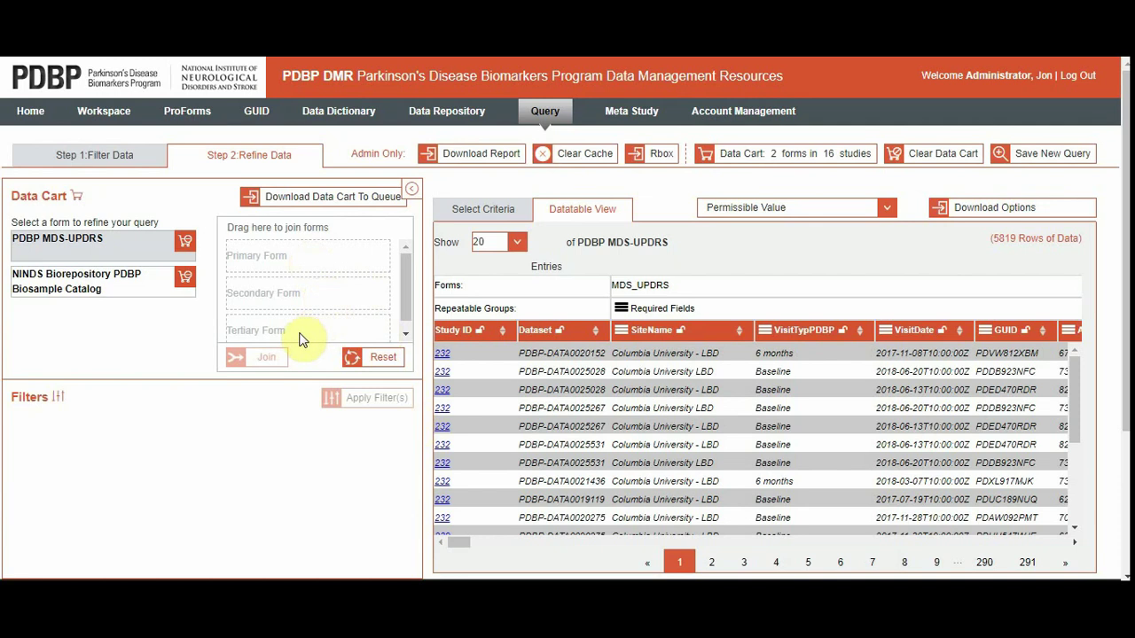
pyautogui.moveTo(80, 241); pyautogui.dragTo(288, 257)
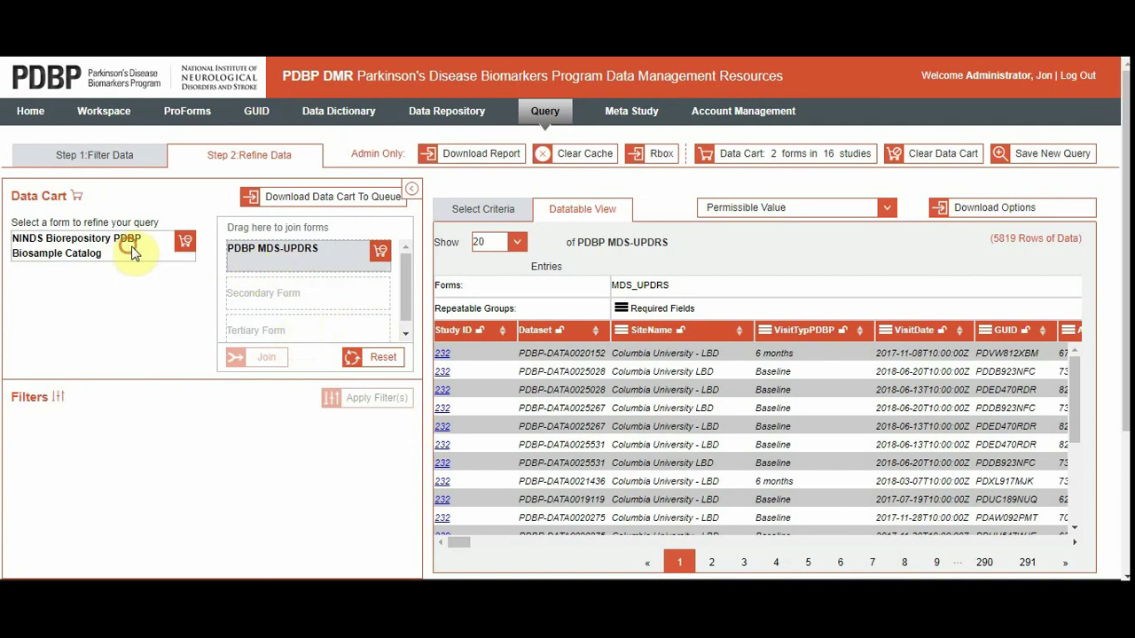
pyautogui.moveTo(126, 248); pyautogui.dragTo(318, 303)
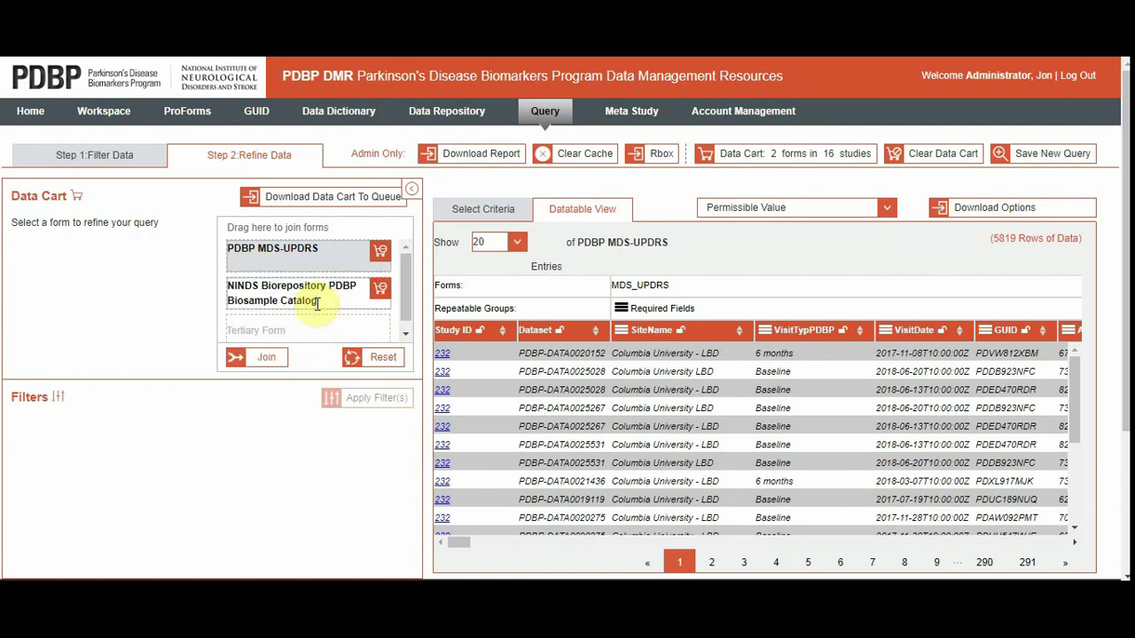
pyautogui.click(266, 360)
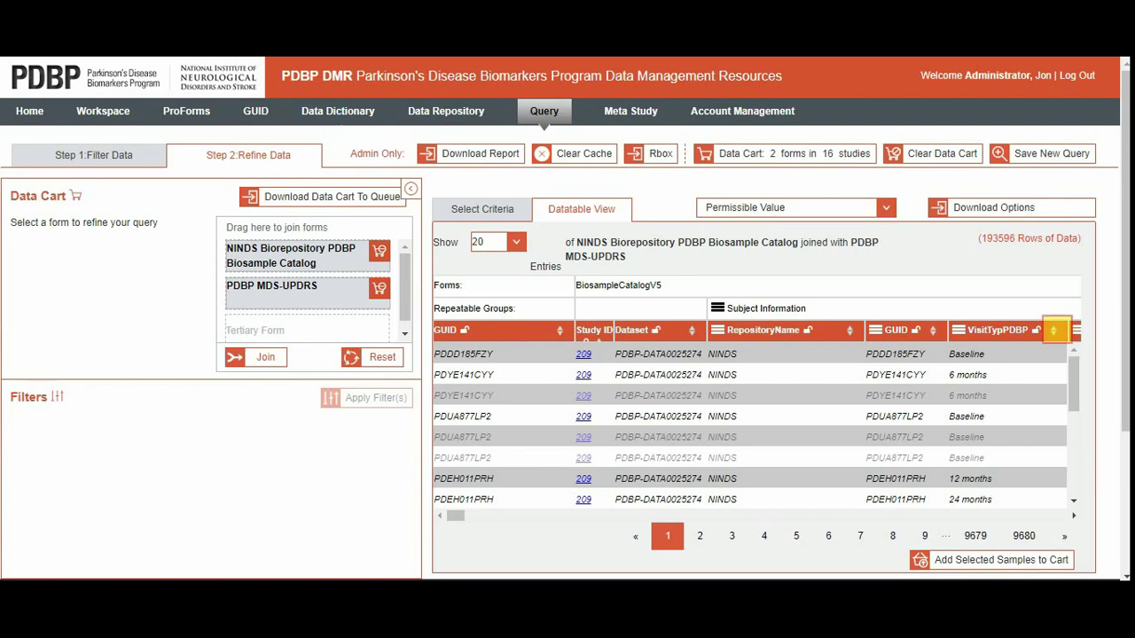
# - Examine the details page of the VisitTypPDBP data element and close it
pyautogui.click(960, 331)
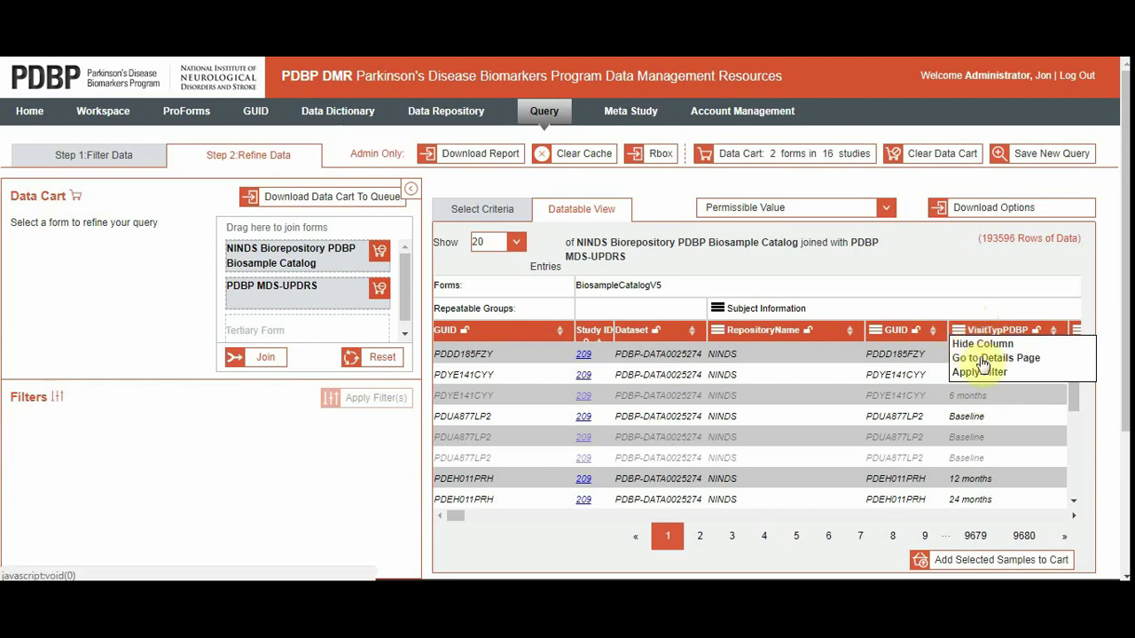
pyautogui.click(983, 360)
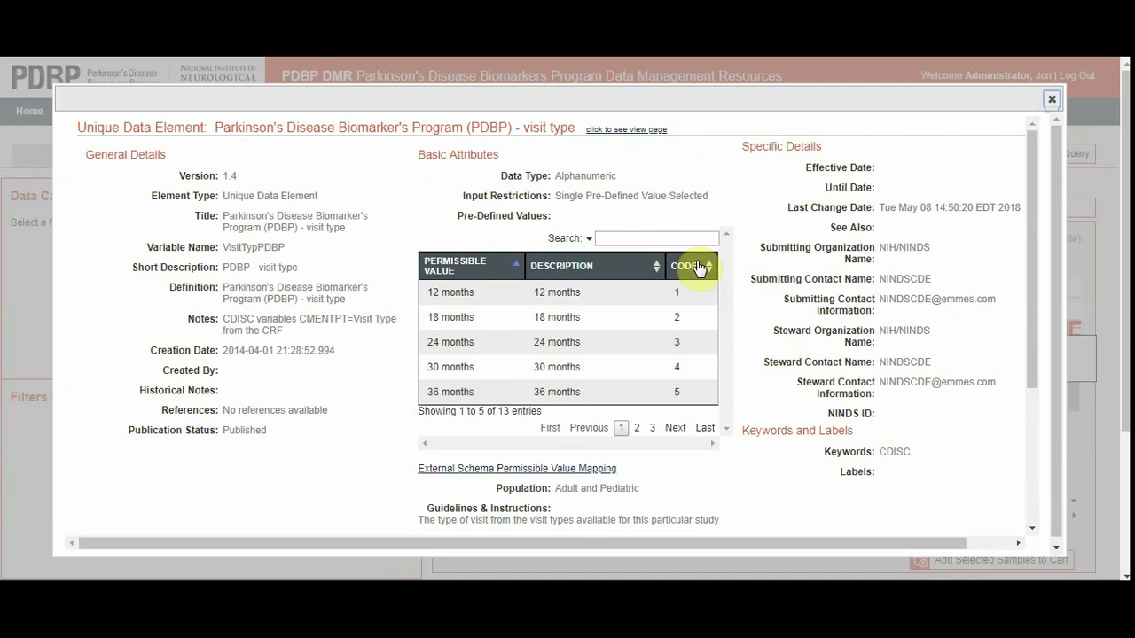
pyautogui.click(1052, 101)
pyautogui.moveTo(942, 215)
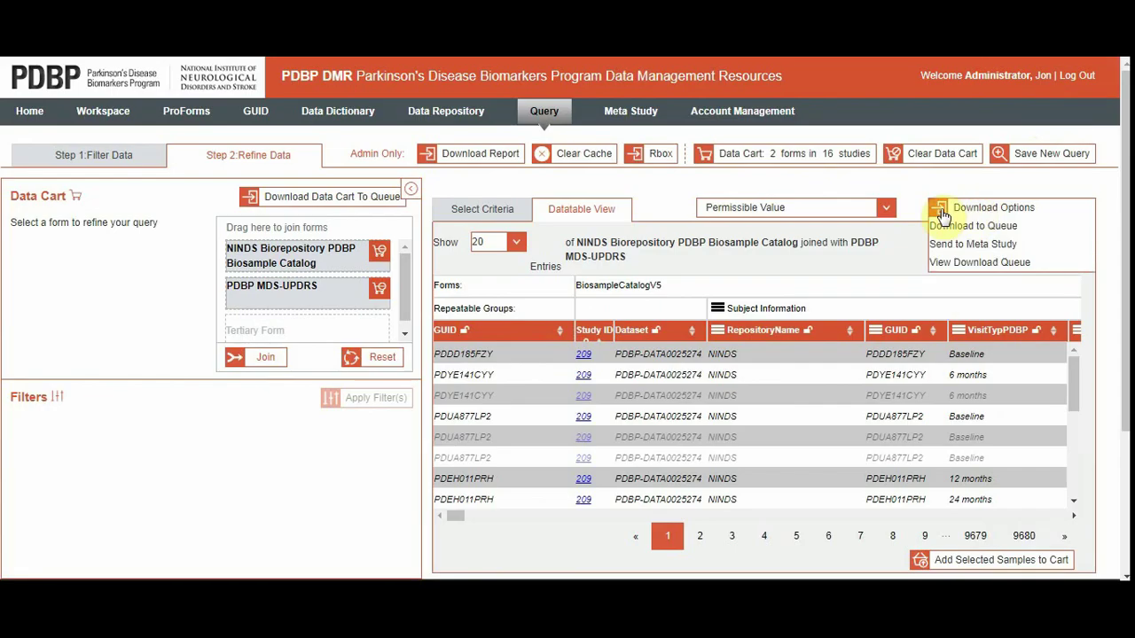
# - Filter the joined data on the VisitTypPDBP column to Baseline visits
pyautogui.click(959, 335)
pyautogui.click(965, 371)
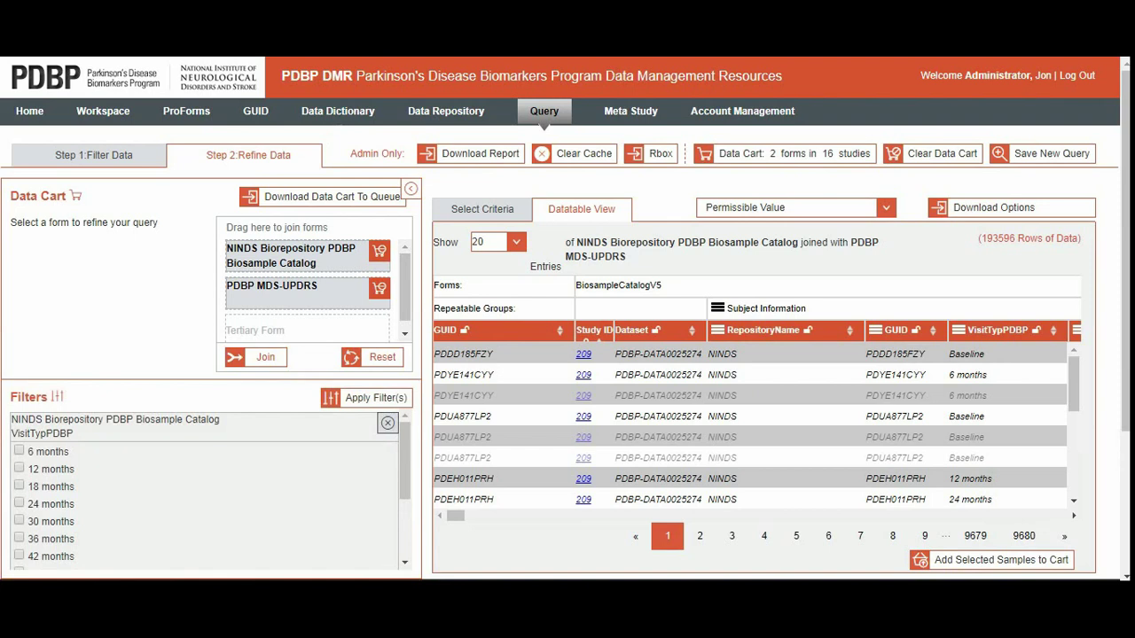
pyautogui.click(18, 467)
pyautogui.scroll(-3, 102, 509)
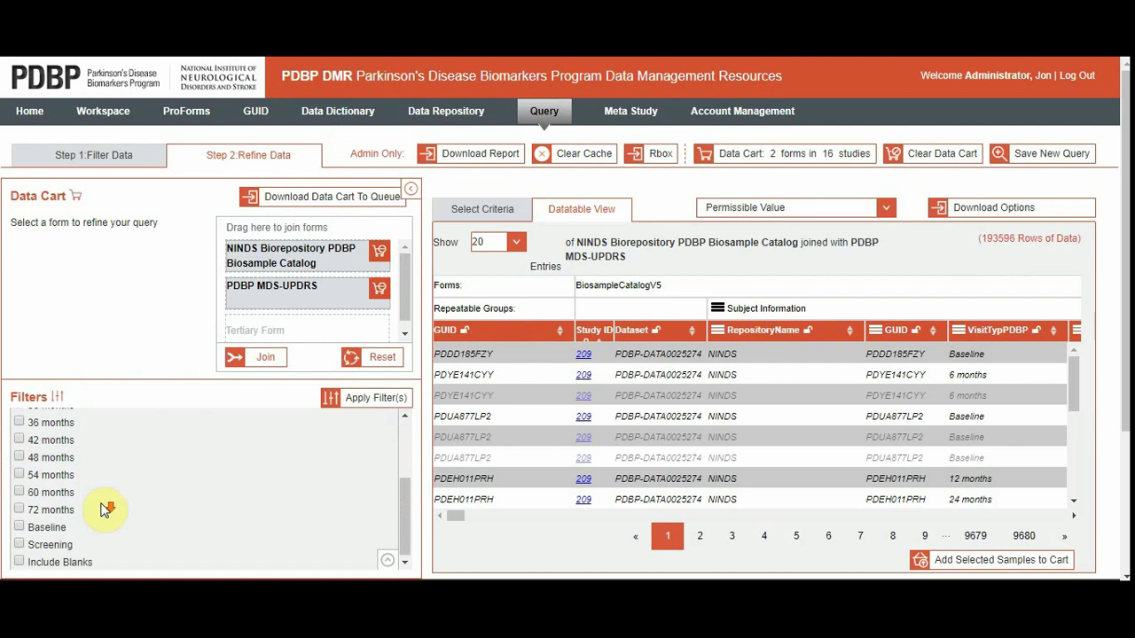
pyautogui.click(20, 527)
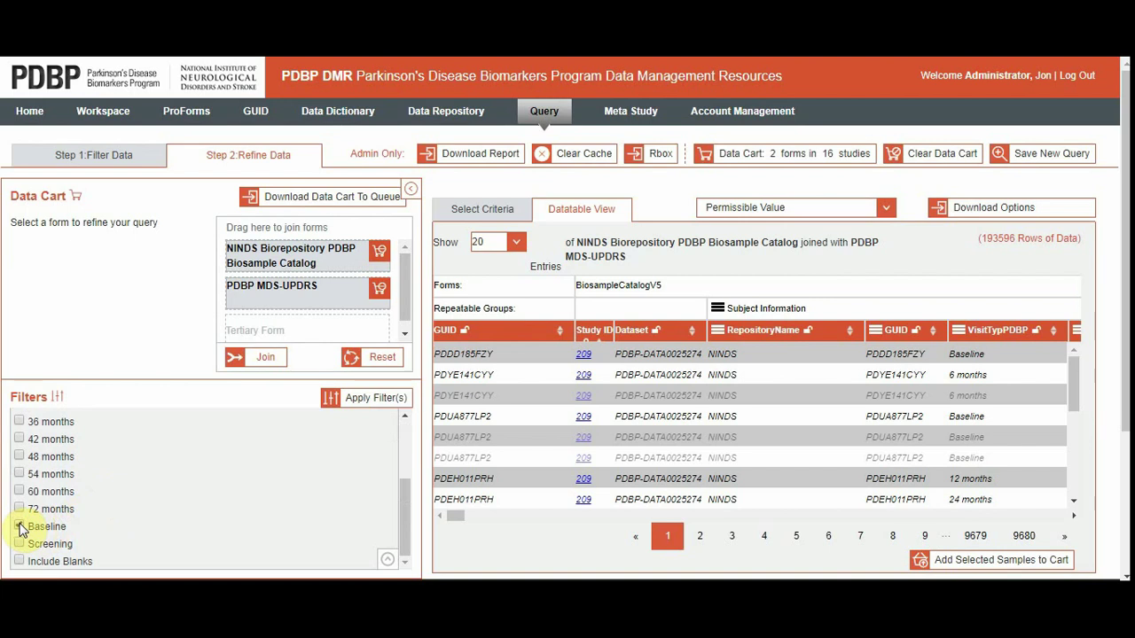
pyautogui.click(364, 399)
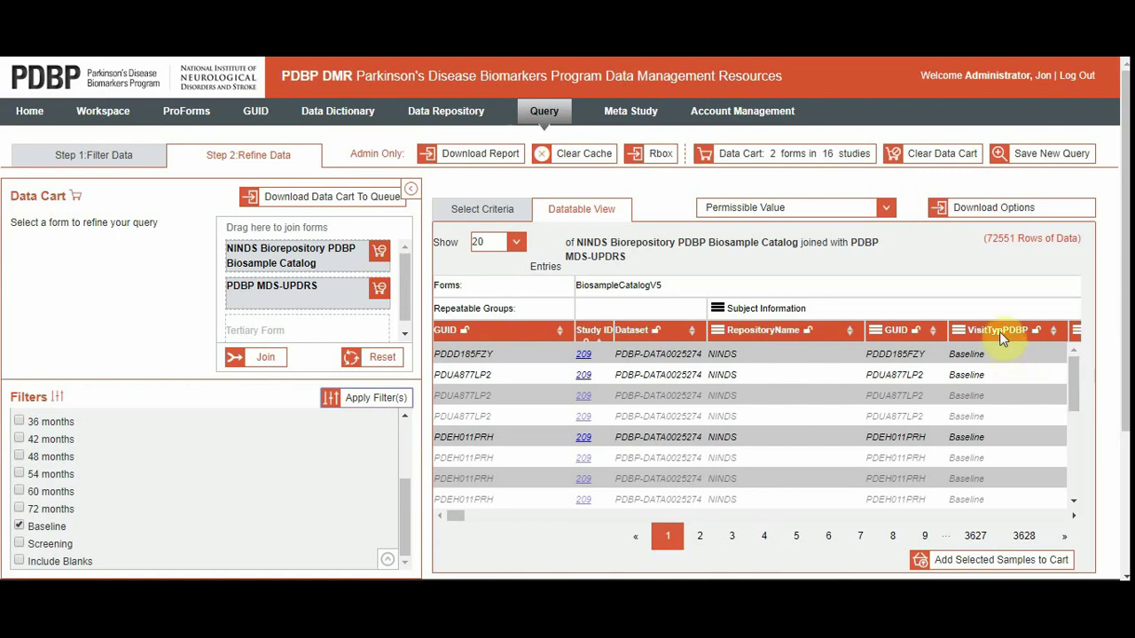
# - Add a filter on the SampCollTyp column and apply it with CSF and DNA selected
pyautogui.moveTo(1081, 355); pyautogui.dragTo(1069, 332)
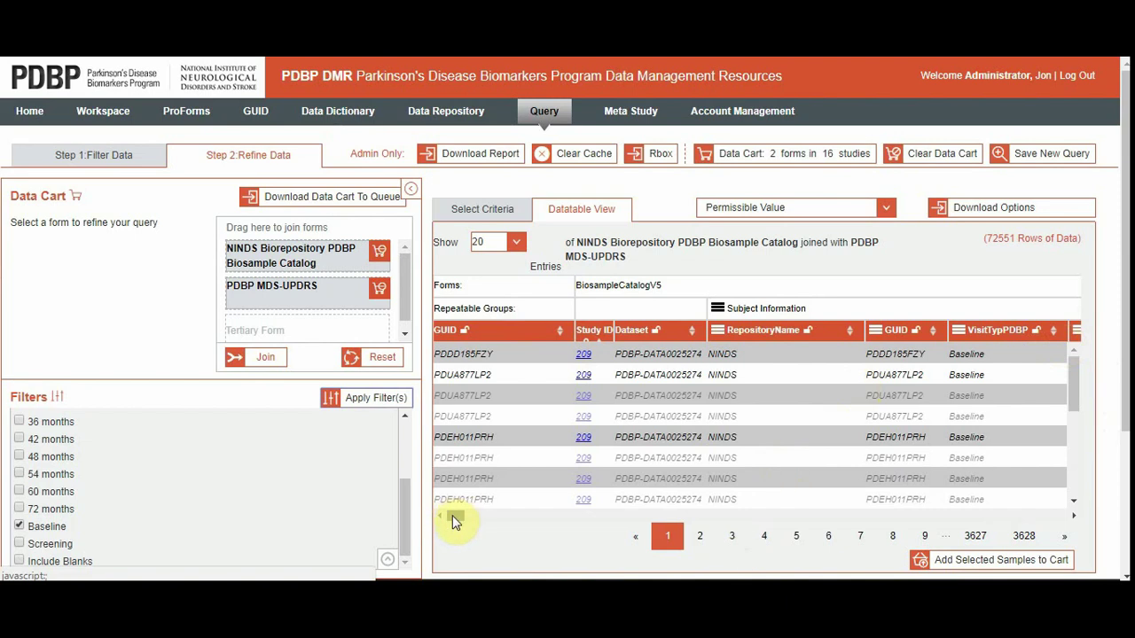
pyautogui.moveTo(453, 522); pyautogui.dragTo(481, 525)
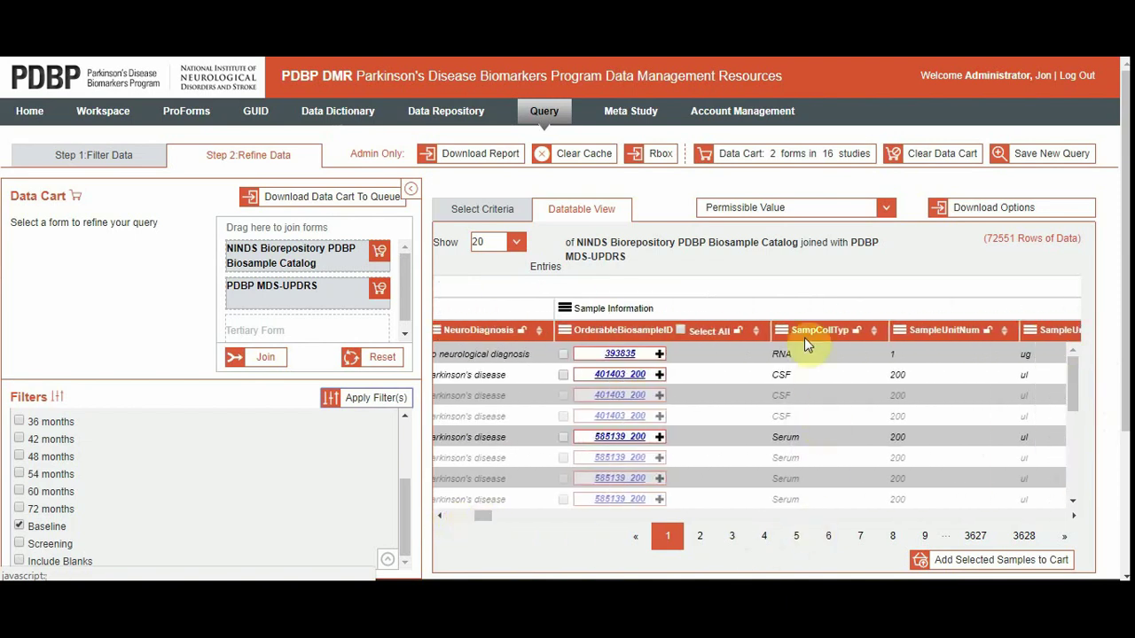
pyautogui.click(792, 330)
pyautogui.click(794, 373)
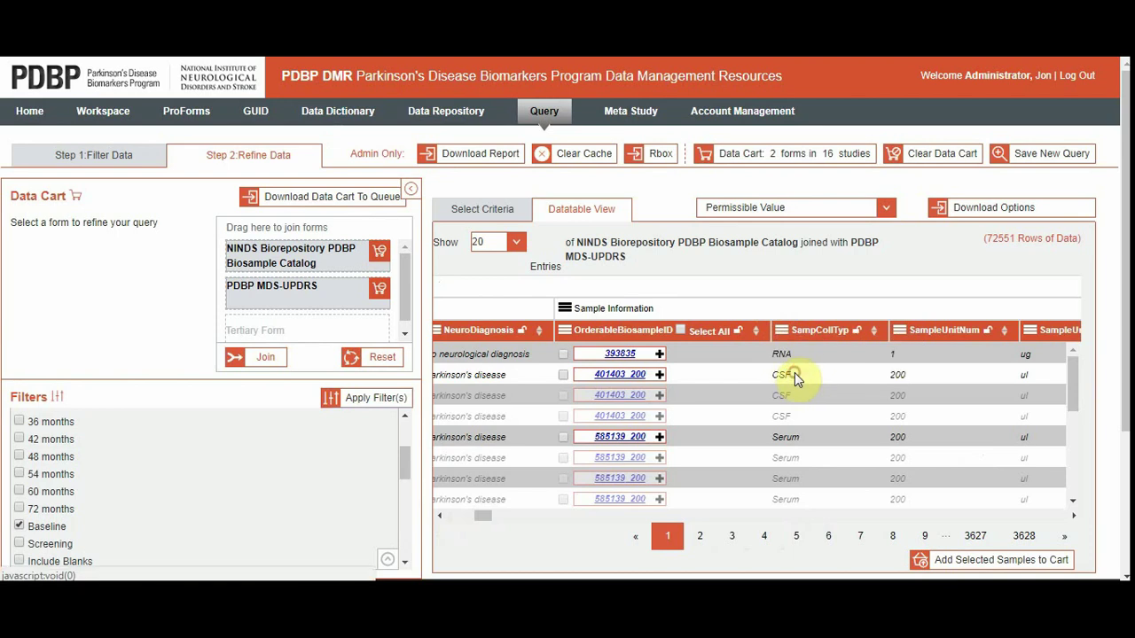
pyautogui.moveTo(408, 454); pyautogui.dragTo(398, 501)
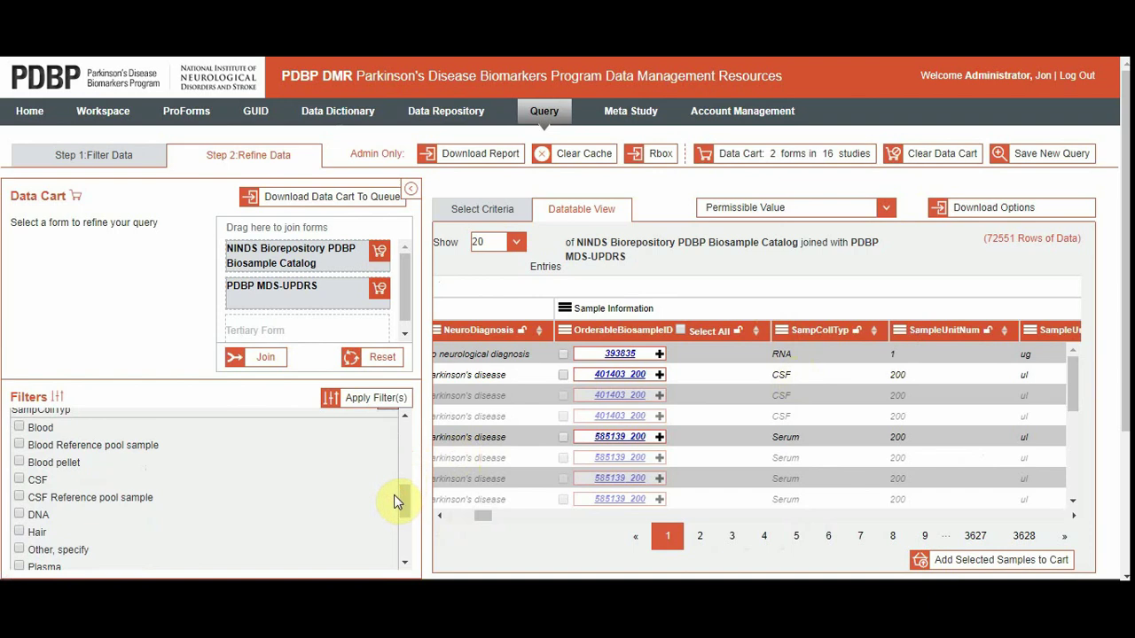
pyautogui.click(19, 480)
pyautogui.click(18, 515)
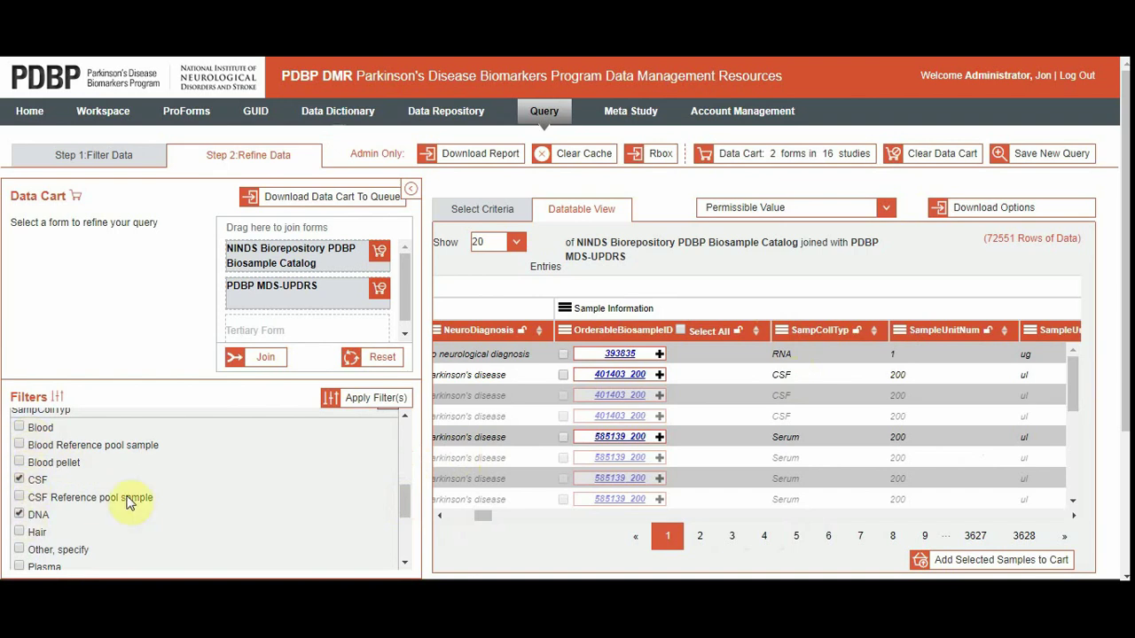
pyautogui.click(357, 398)
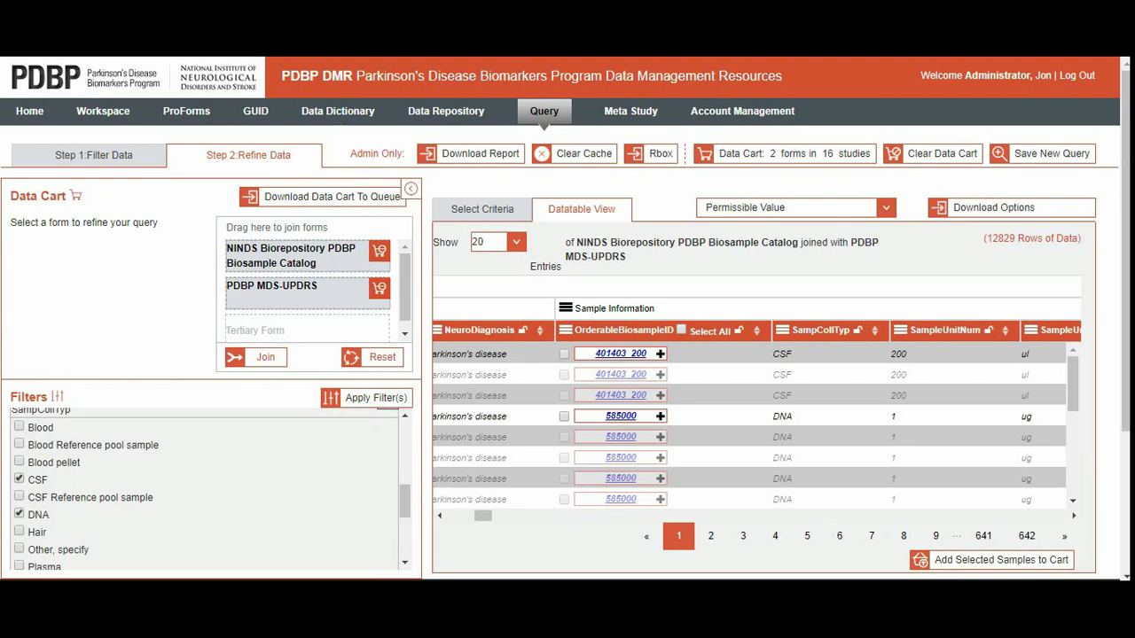
# - Add a filter on the MDSUPDRS_TotalScore column of the joined data
pyautogui.moveTo(481, 515); pyautogui.dragTo(1059, 507)
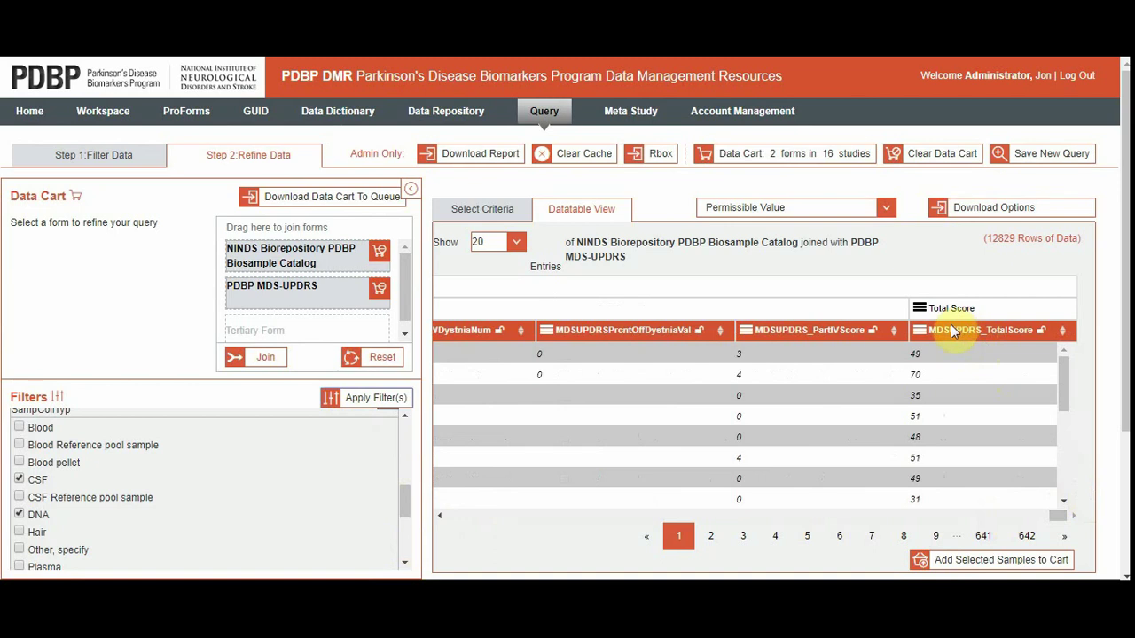
pyautogui.click(921, 332)
pyautogui.click(933, 373)
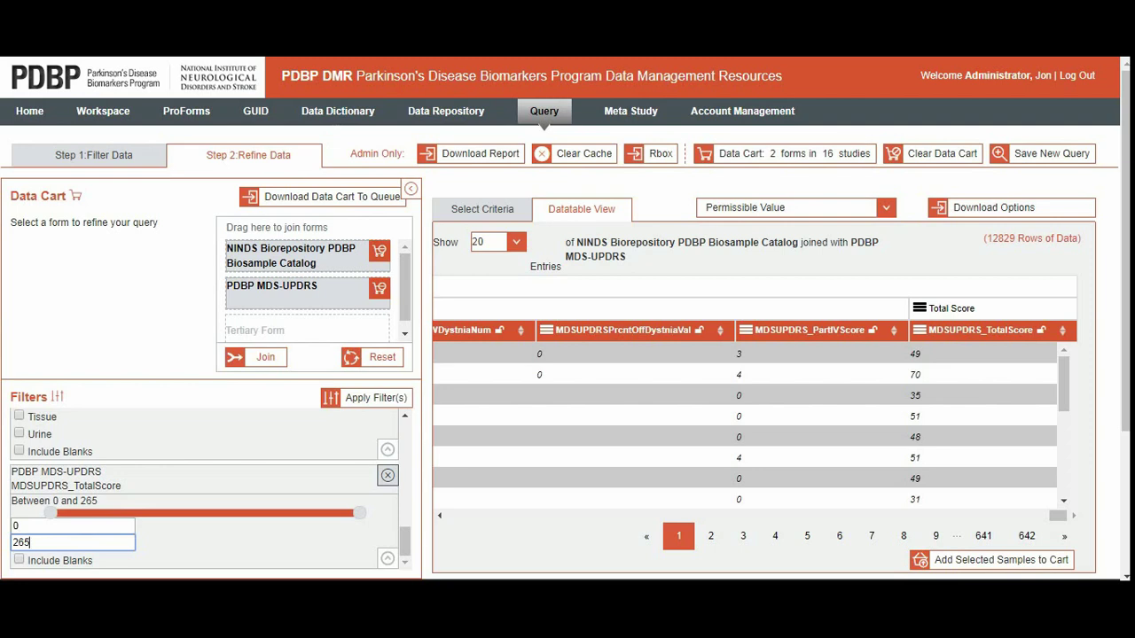
# - Set the MDSUPDRS_TotalScore filter range to 50 through 100 and apply it to the joined data
pyautogui.click(55, 527)
pyautogui.press('BackSpace')
pyautogui.write('50')
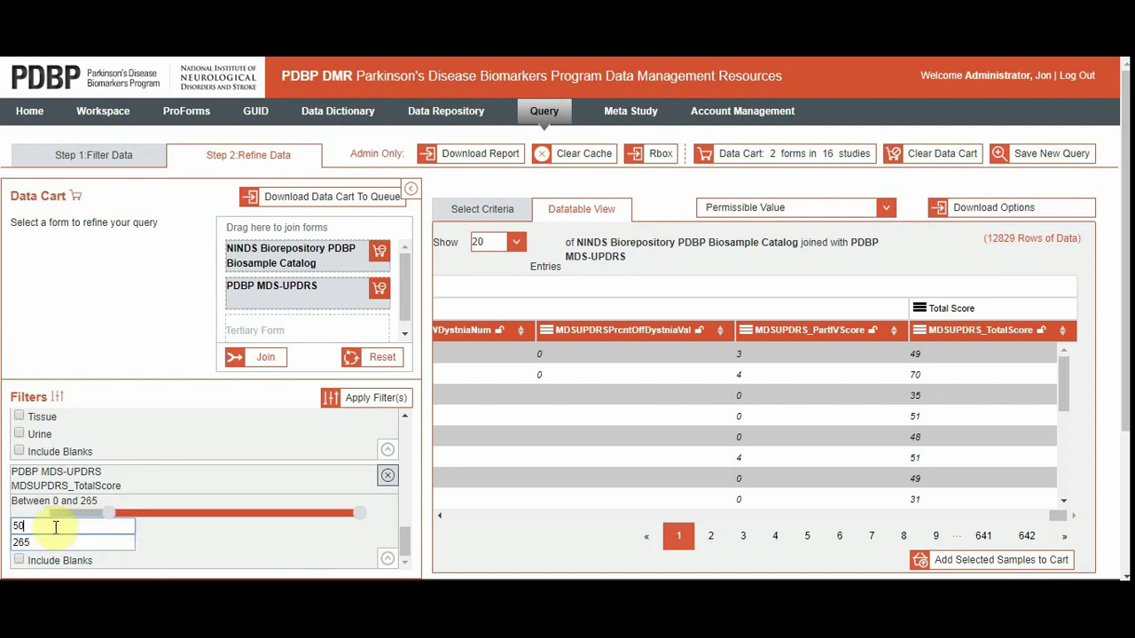
pyautogui.click(53, 541)
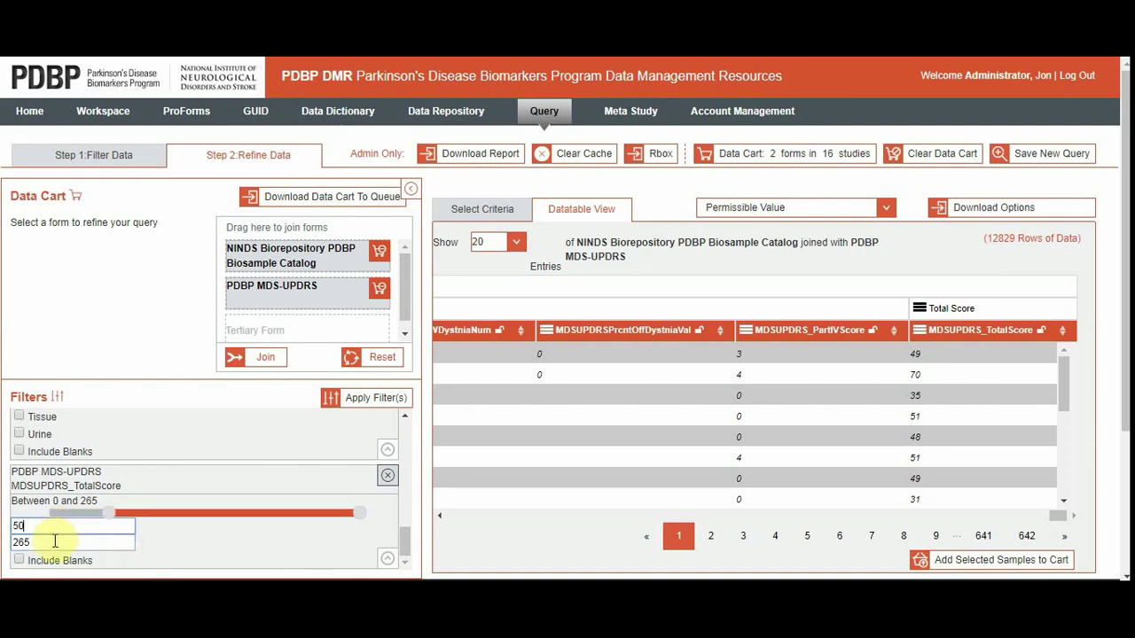
pyautogui.press('BackSpace')
pyautogui.press('BackSpace')
pyautogui.press('BackSpace')
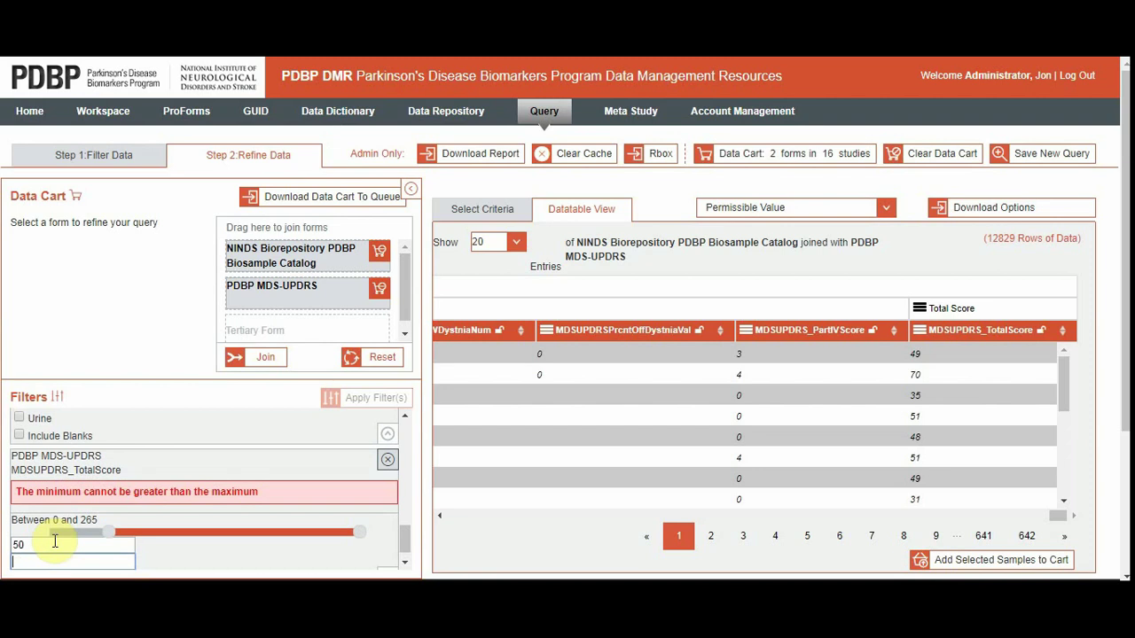
pyautogui.write('100')
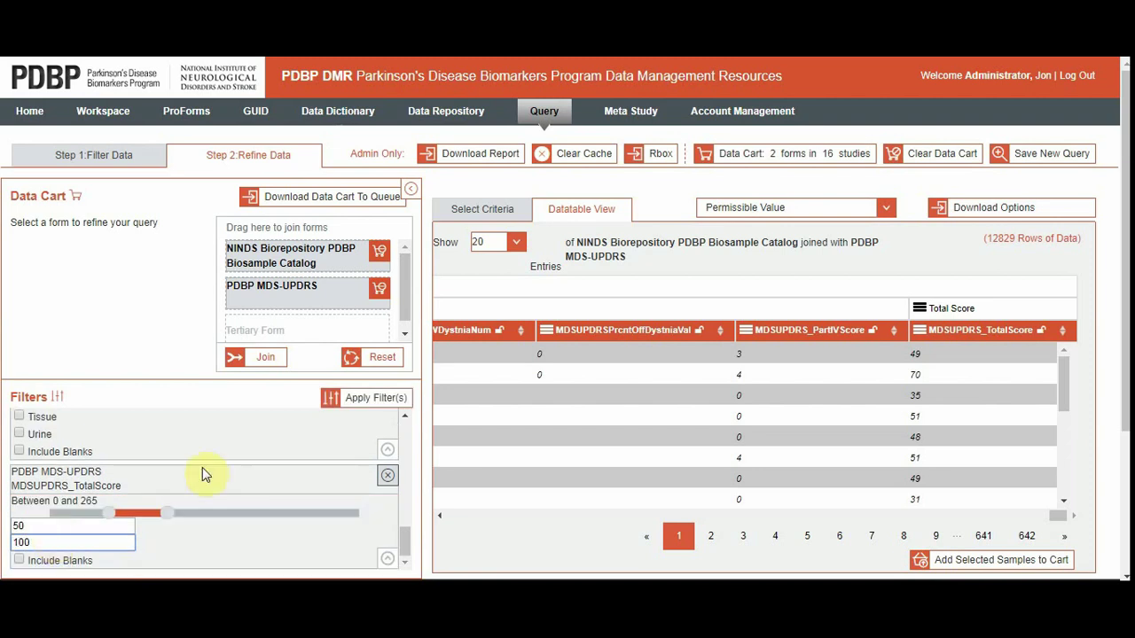
pyautogui.click(354, 401)
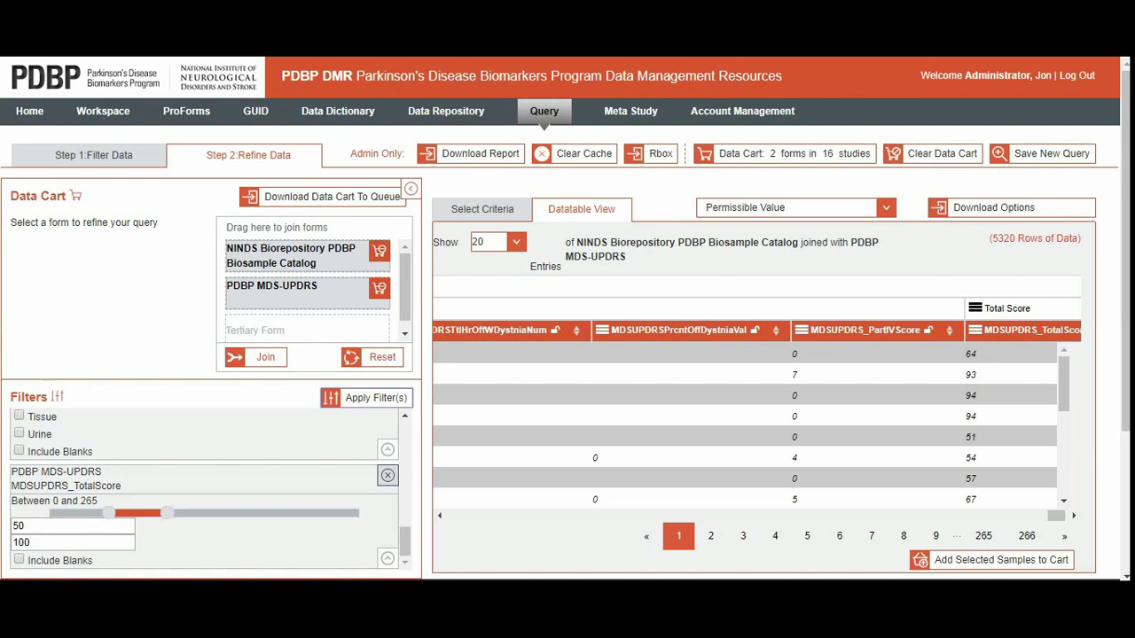
# - Remove the MDSUPDRS_TotalScore and SampCollTyp filters from the joined data
pyautogui.click(388, 478)
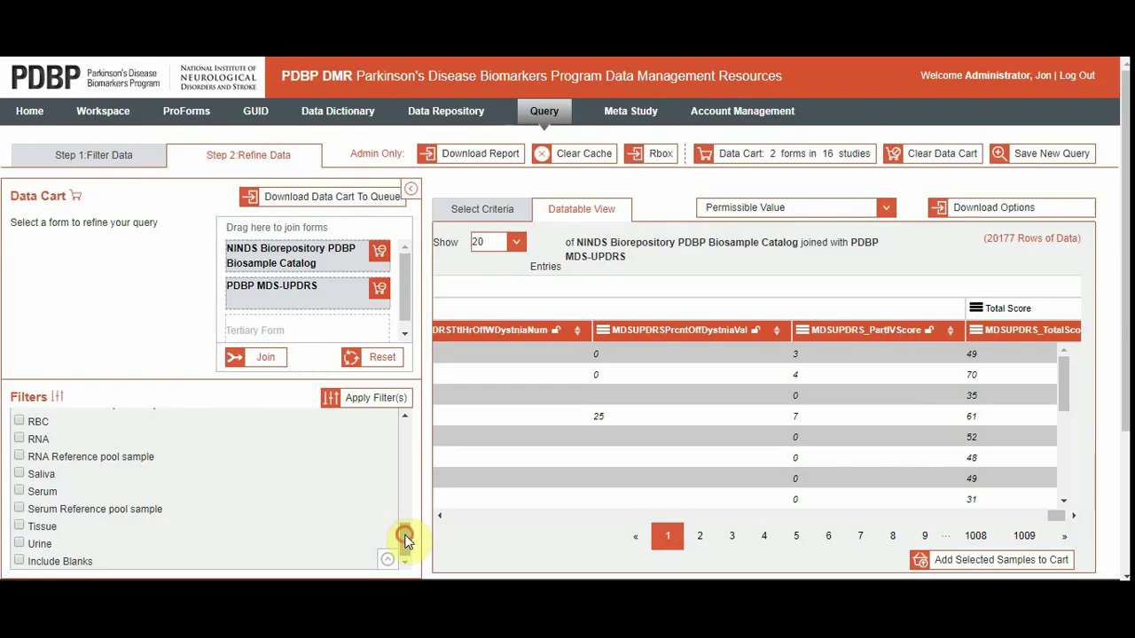
pyautogui.moveTo(405, 538); pyautogui.dragTo(397, 467)
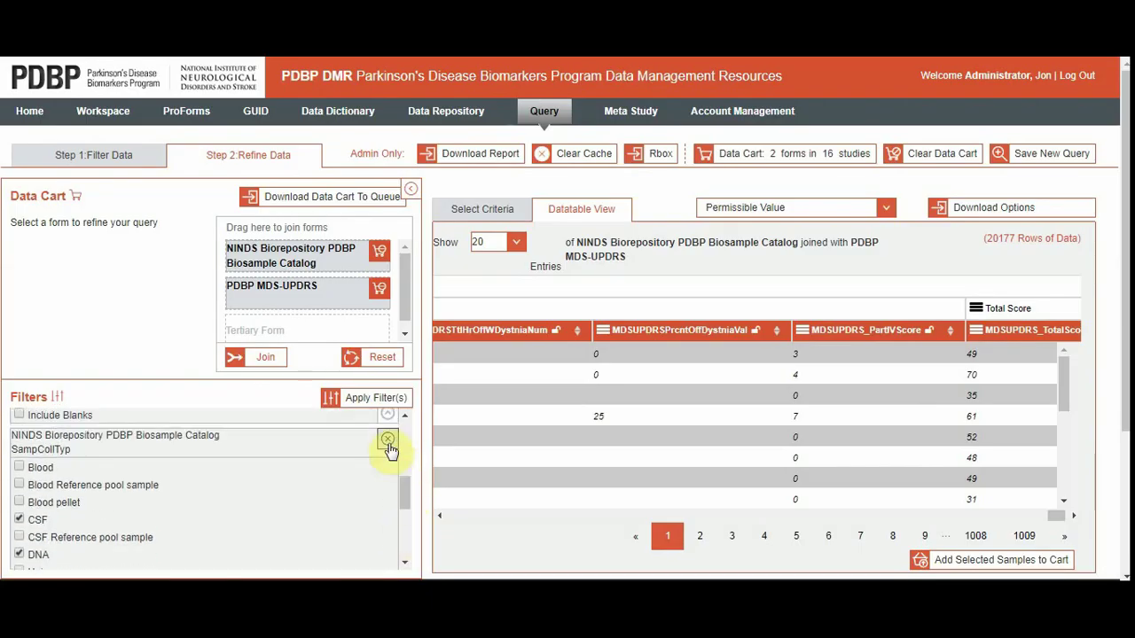
pyautogui.click(387, 438)
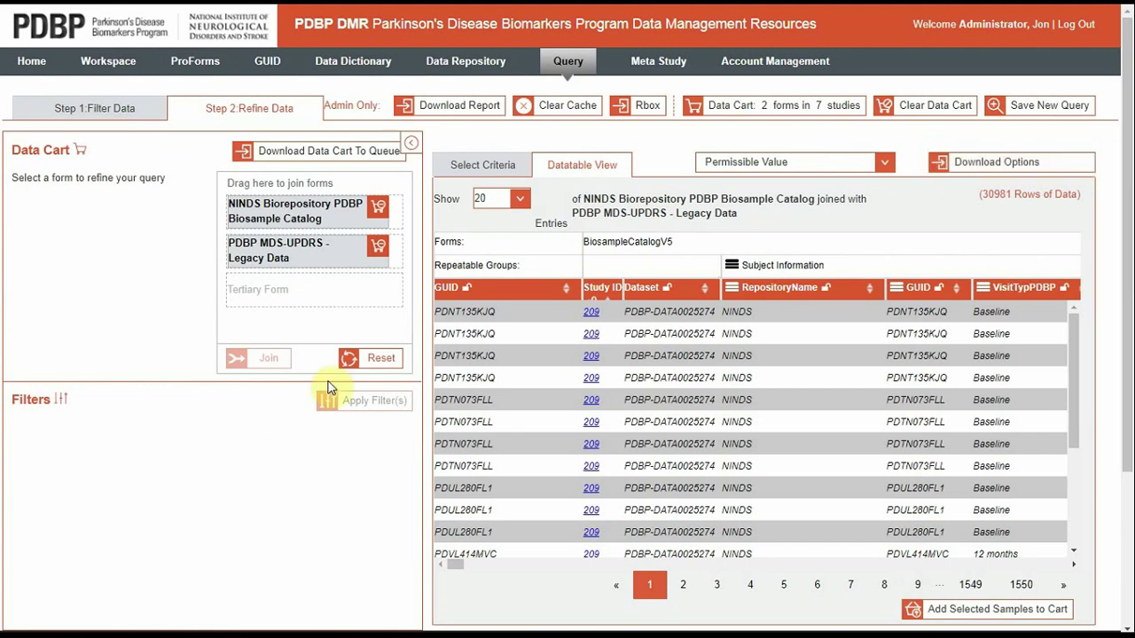
# - Send the joined data to the download queue as a regular CSV named "Query Tool Training Data" and open the download queue
pyautogui.click(981, 165)
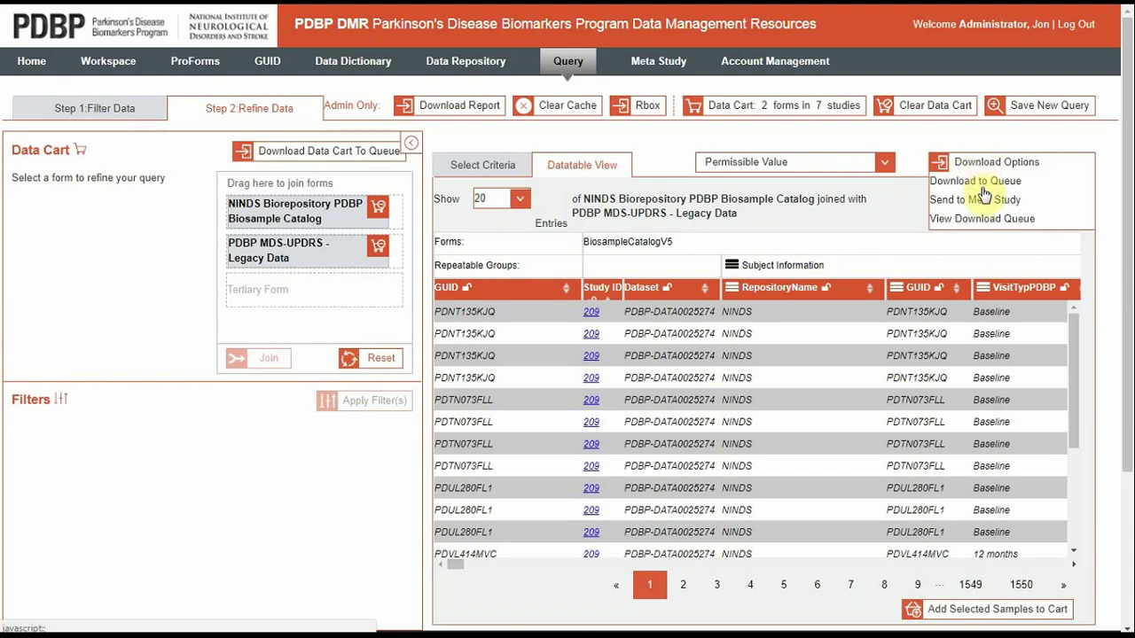
pyautogui.click(979, 182)
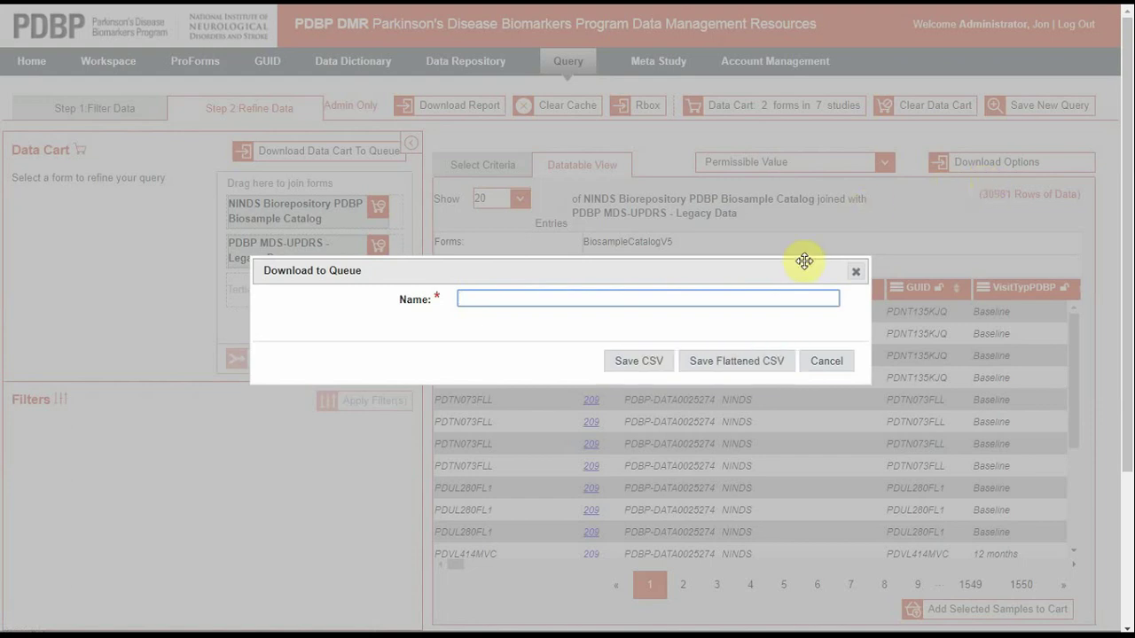
pyautogui.write('W')
pyautogui.press('BackSpace')
pyautogui.write('Query Tool Training Data')
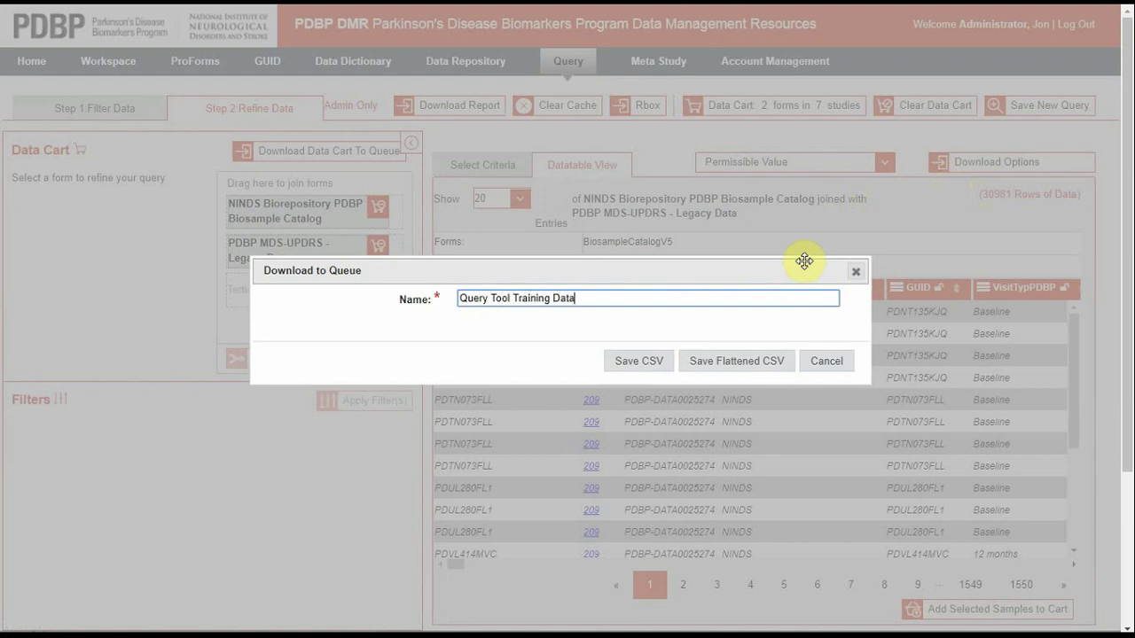
pyautogui.click(630, 363)
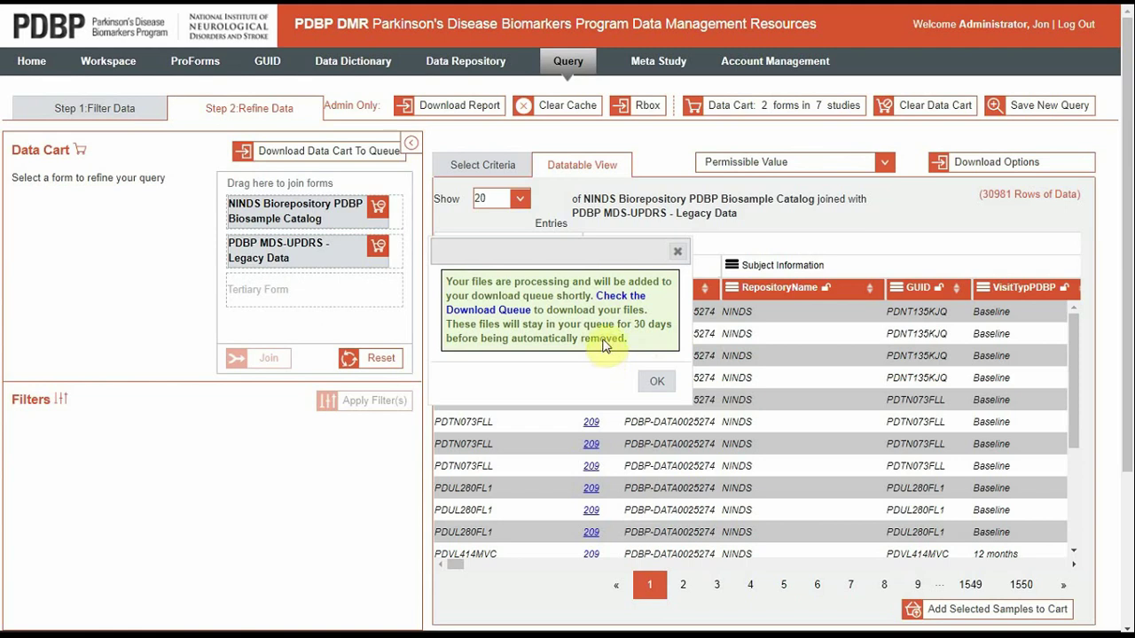
pyautogui.click(625, 298)
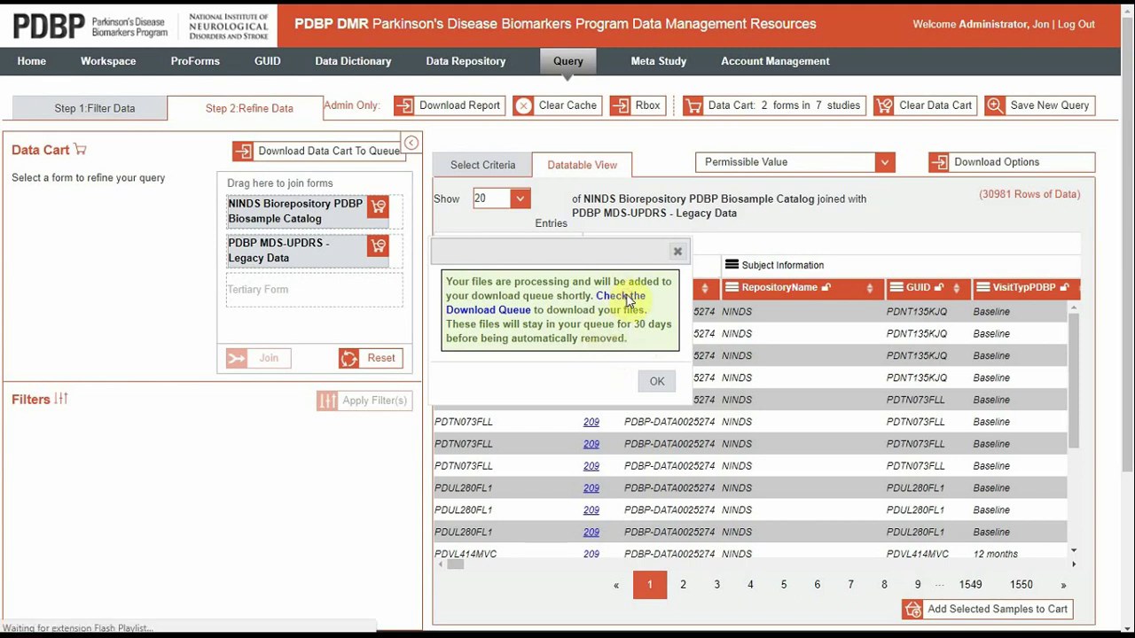